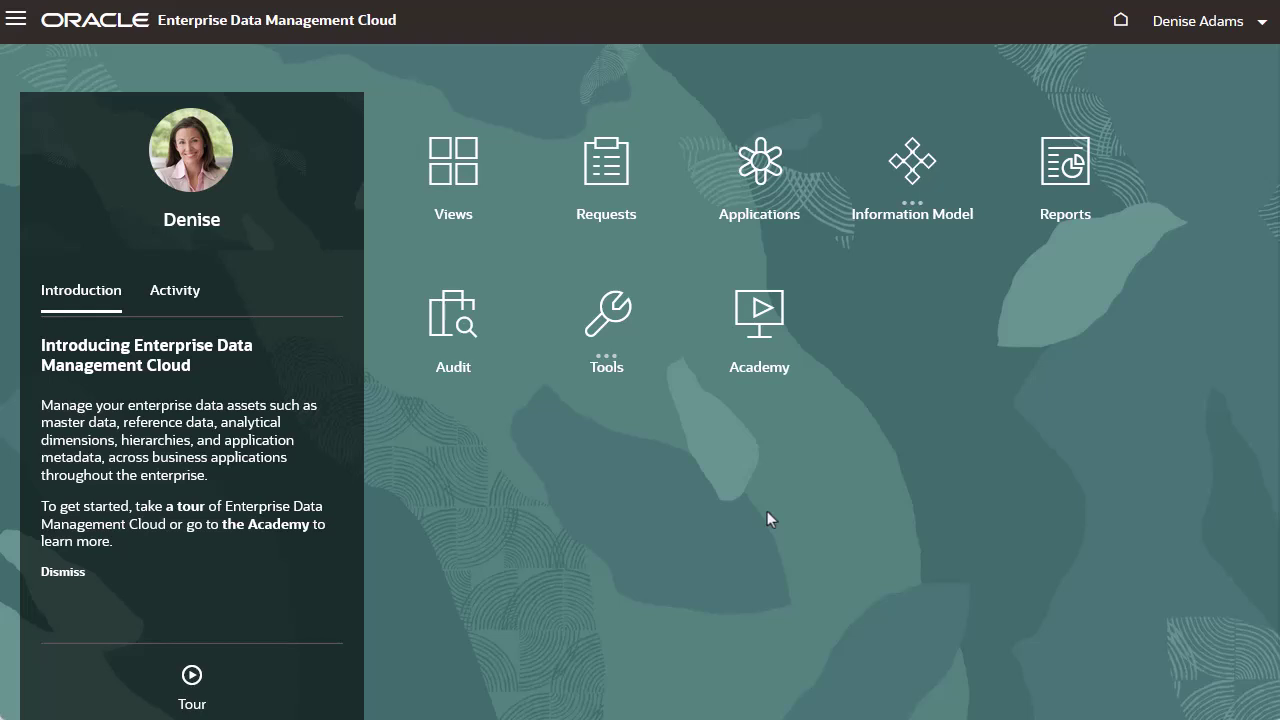
Step: Open a user's role assignments under Access Control's Manage Application Roles
{"action": "left_click", "coordinate": [610, 326]}
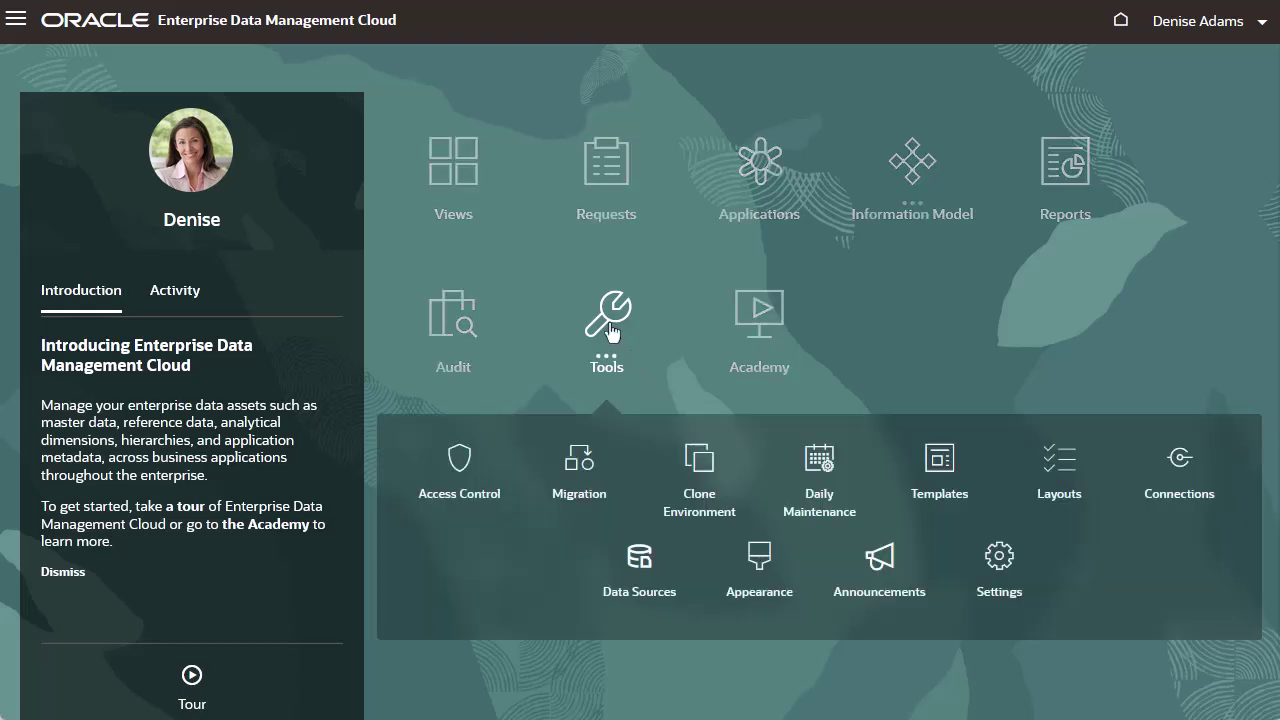
{"action": "left_click", "coordinate": [461, 472]}
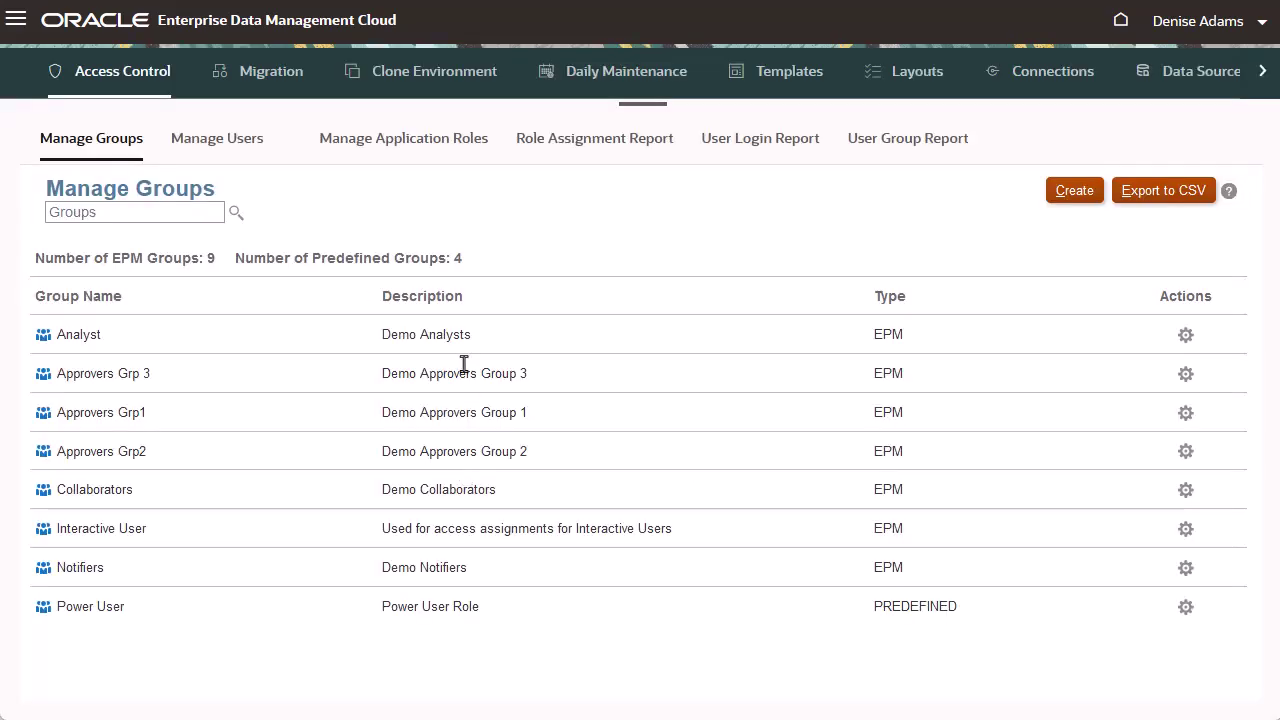
{"action": "left_click", "coordinate": [415, 140]}
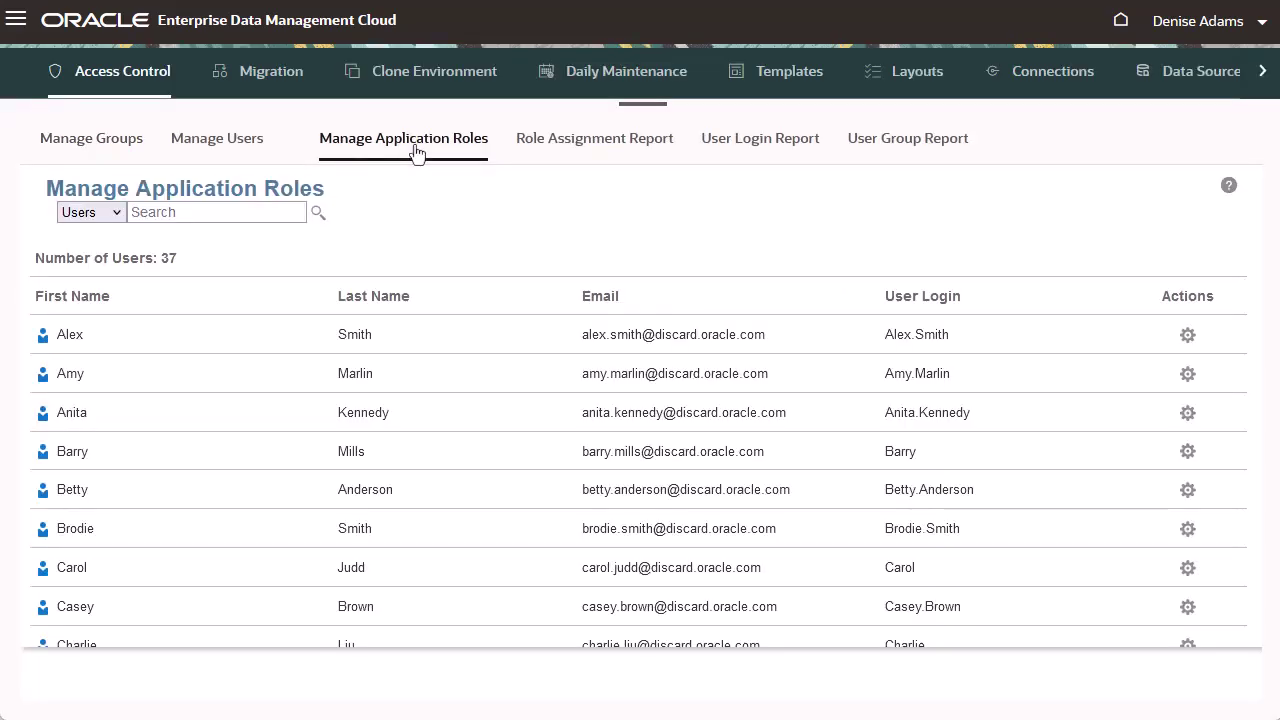
{"action": "left_click", "coordinate": [1187, 612]}
{"action": "left_click", "coordinate": [1128, 619]}
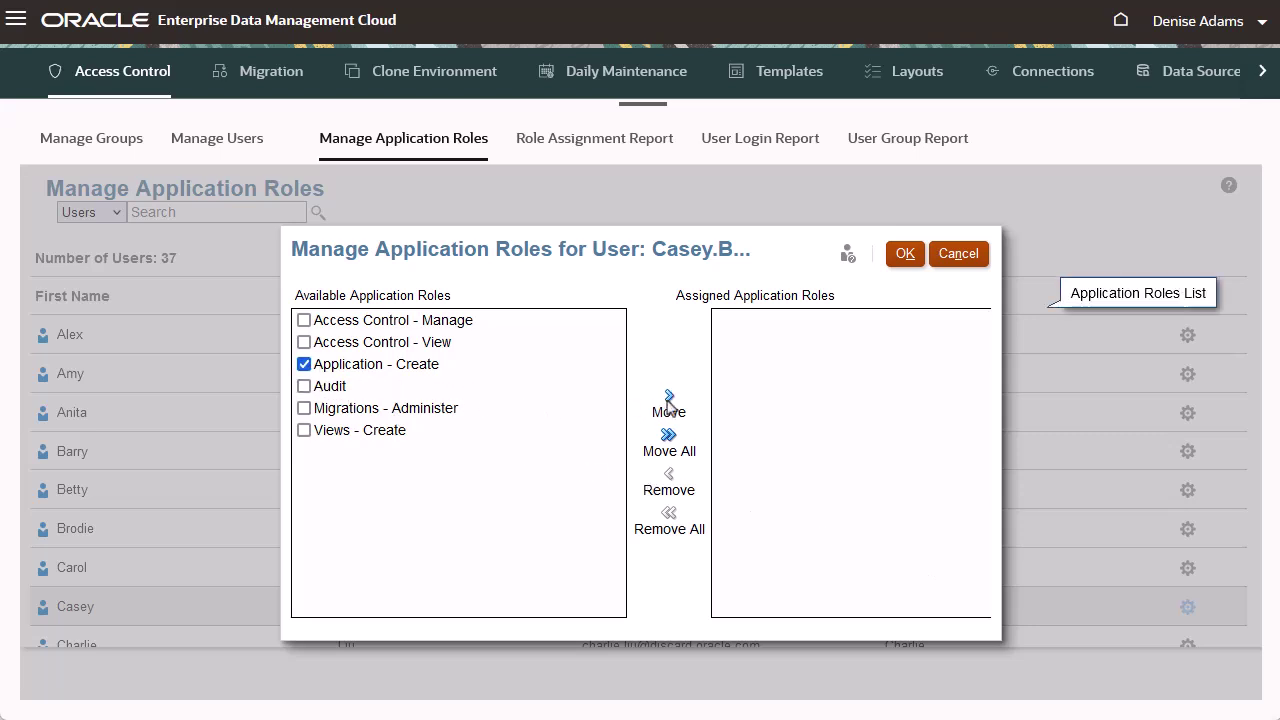
Step: Assign the Application - Create and Views - Create roles to the user and save
{"action": "left_click", "coordinate": [667, 402]}
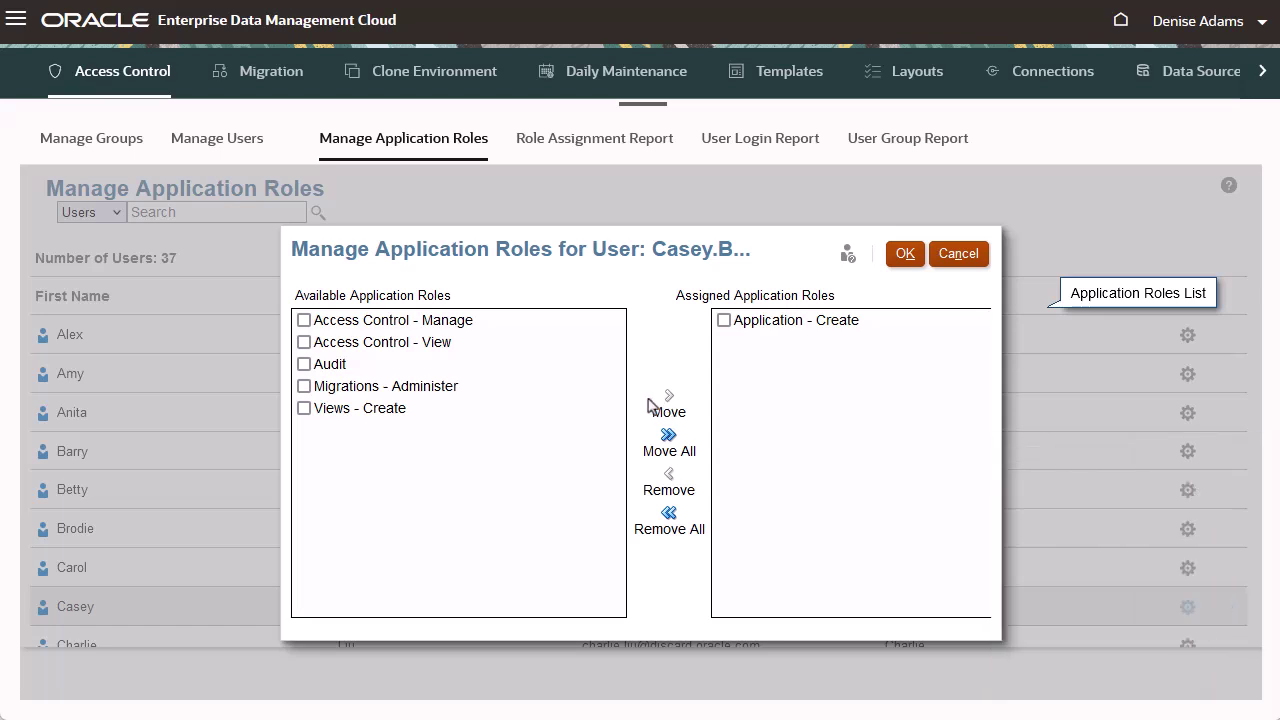
{"action": "left_click", "coordinate": [388, 414]}
{"action": "left_click", "coordinate": [669, 399]}
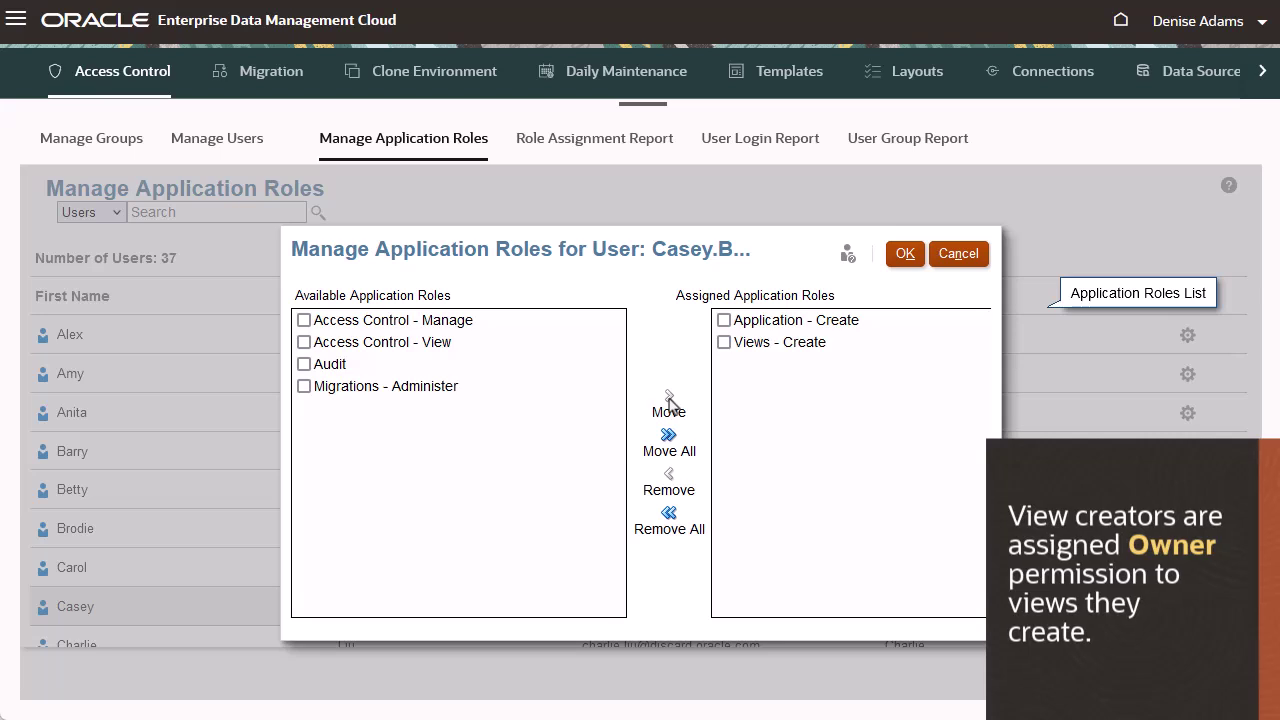
{"action": "left_click", "coordinate": [903, 256]}
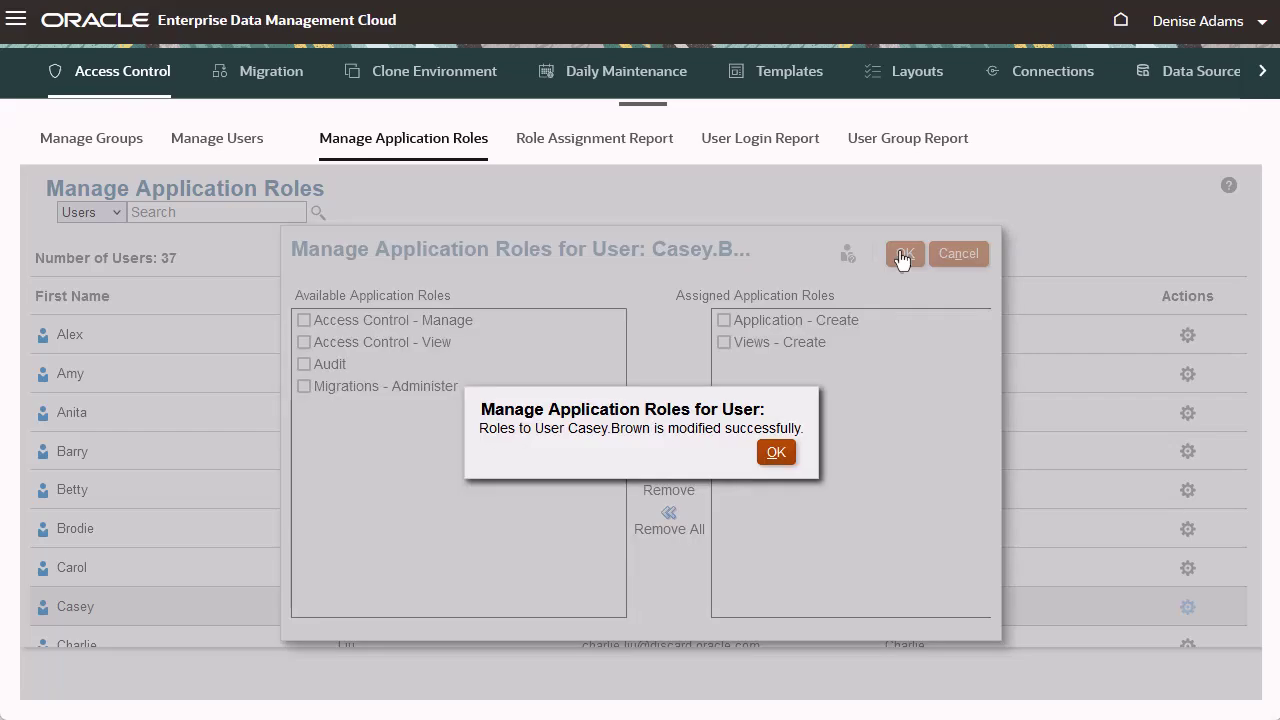
{"action": "left_click", "coordinate": [776, 453]}
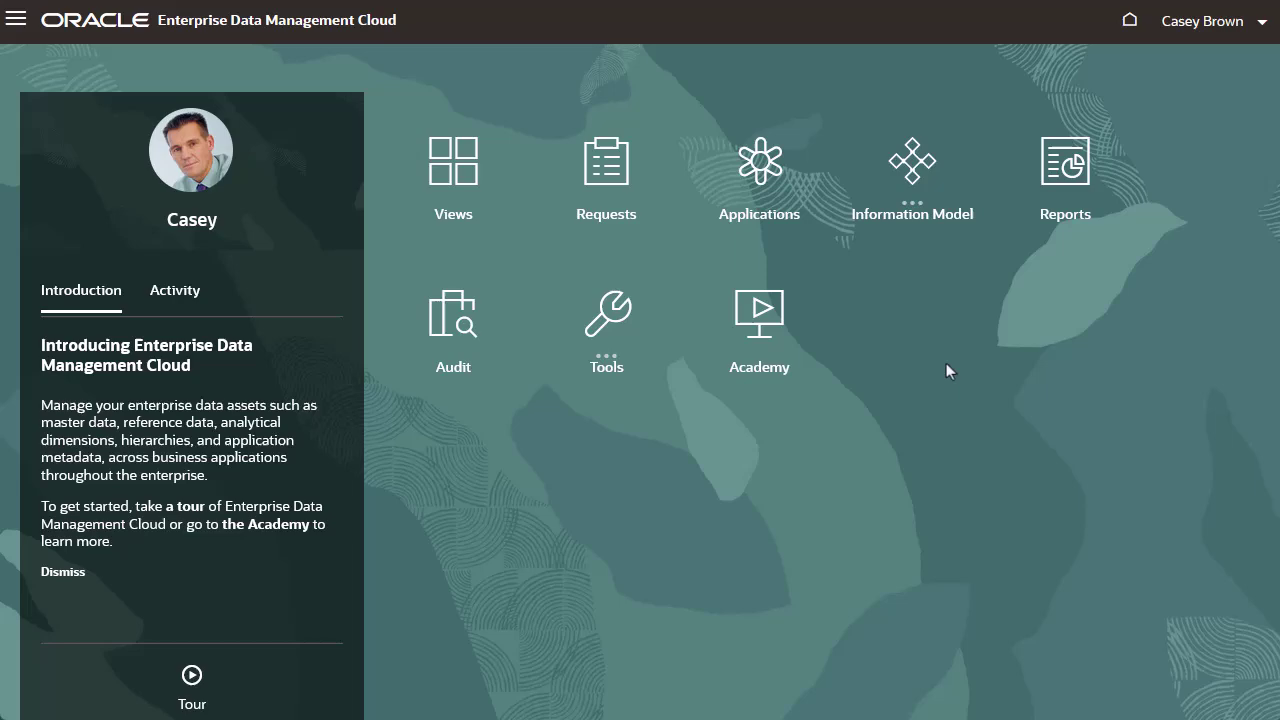
Step: Inspect the Corporate Planning application's permissions
{"action": "left_click", "coordinate": [759, 166]}
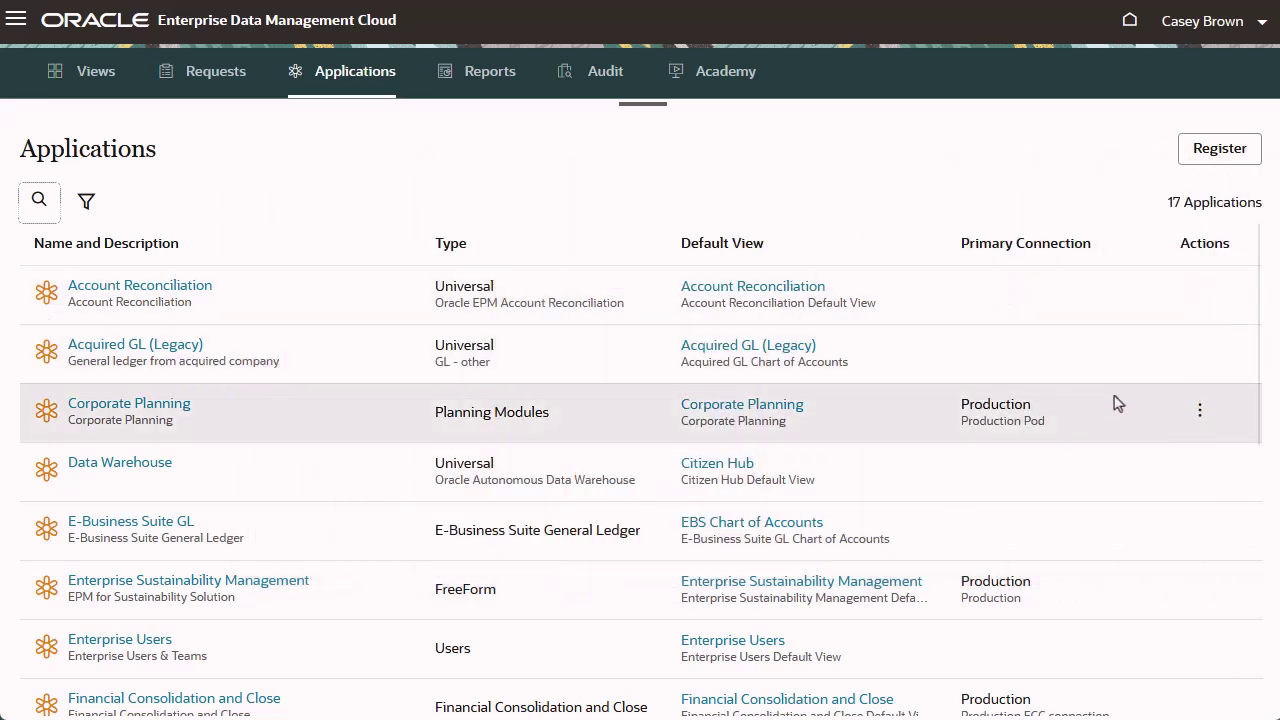
{"action": "left_click", "coordinate": [1197, 416]}
{"action": "left_click", "coordinate": [1078, 32]}
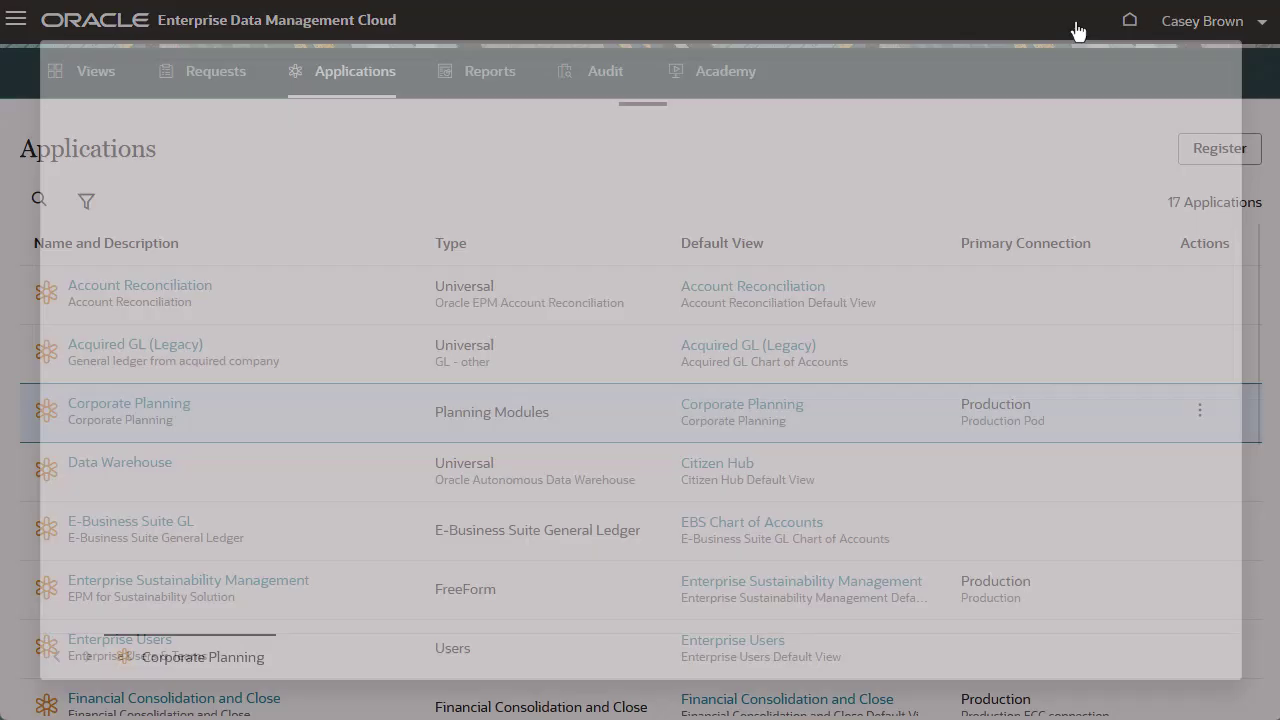
{"action": "left_click", "coordinate": [852, 152]}
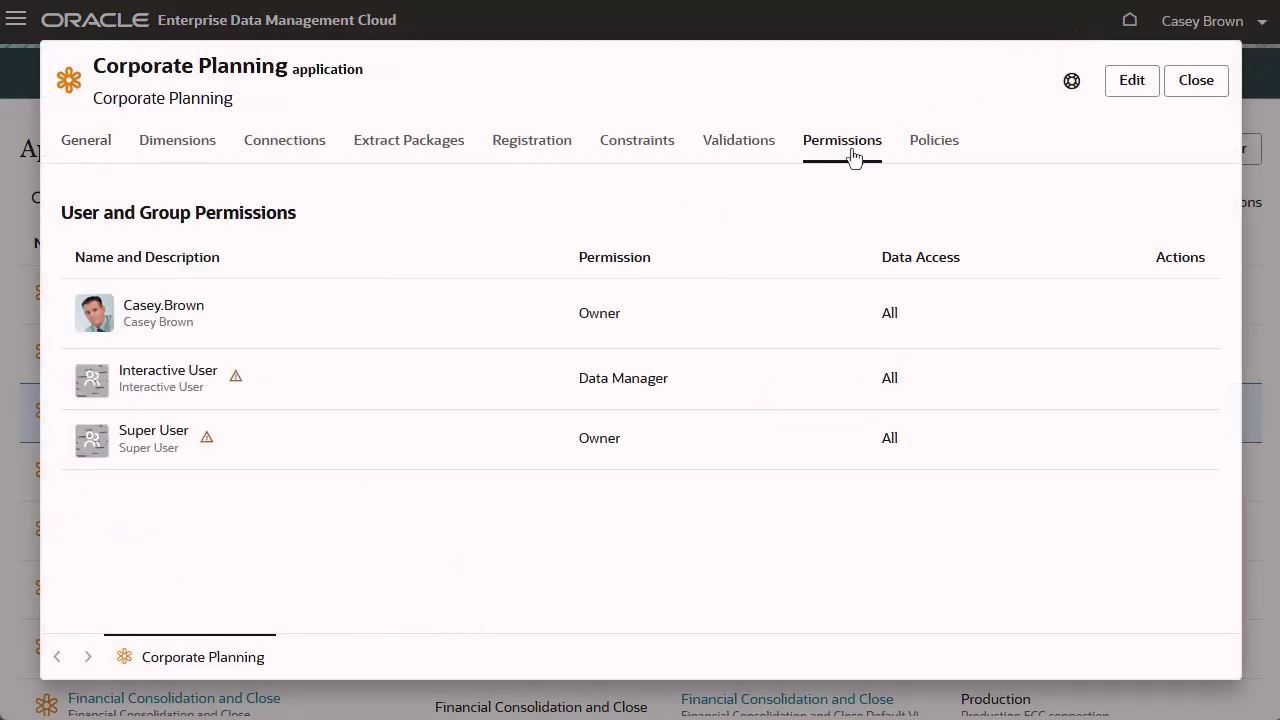
Step: Add another user to Corporate Planning as Participant with Read access and save
{"action": "left_click", "coordinate": [1112, 90]}
{"action": "left_click", "coordinate": [1030, 223]}
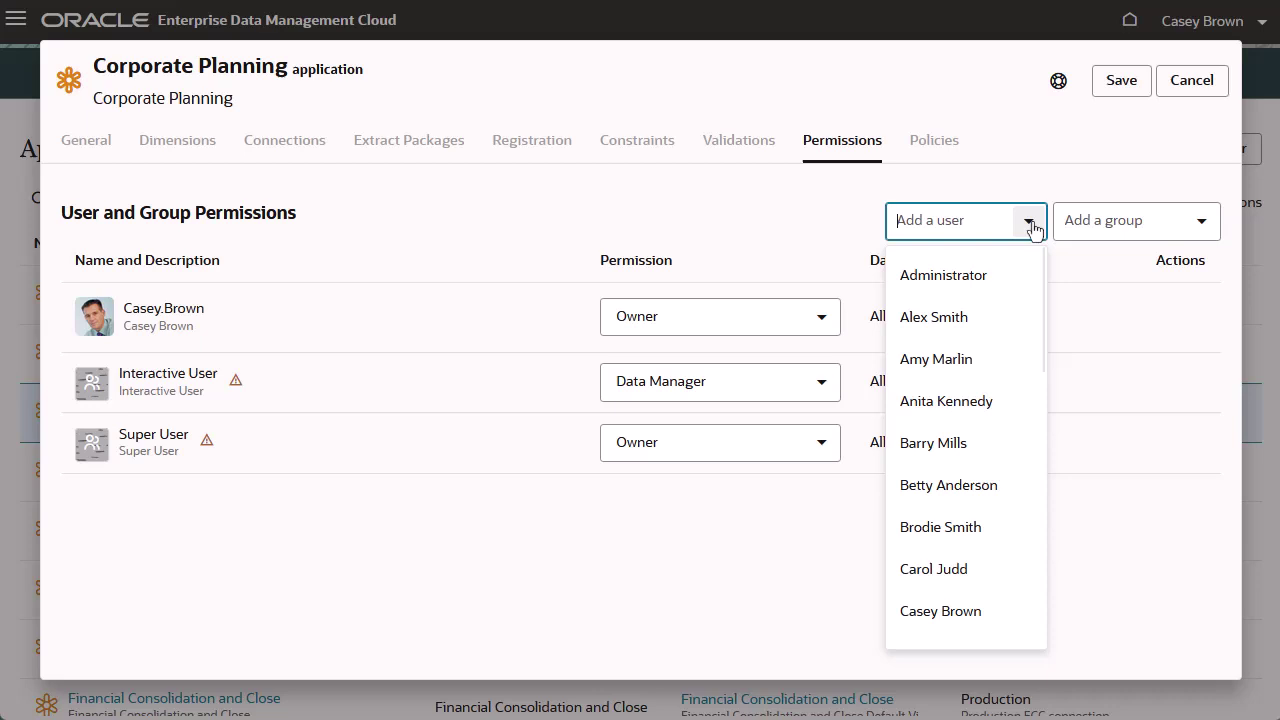
{"action": "left_click", "coordinate": [975, 577]}
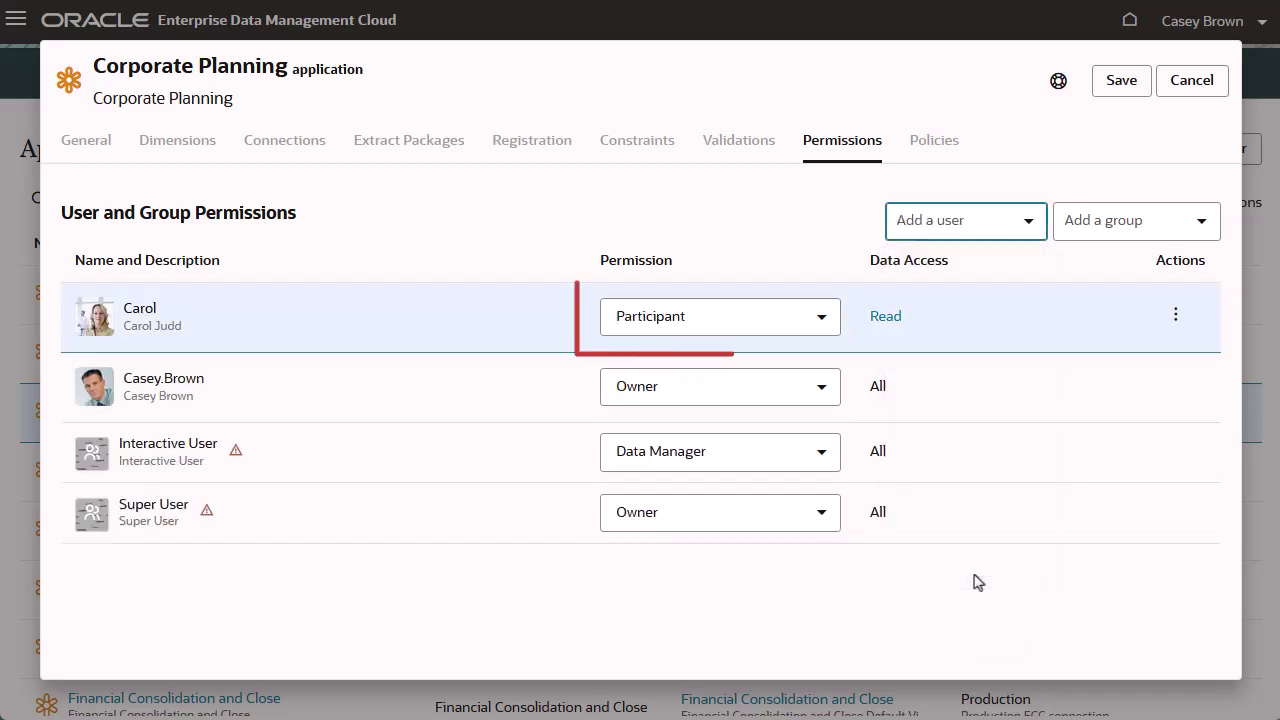
{"action": "left_click", "coordinate": [1118, 84]}
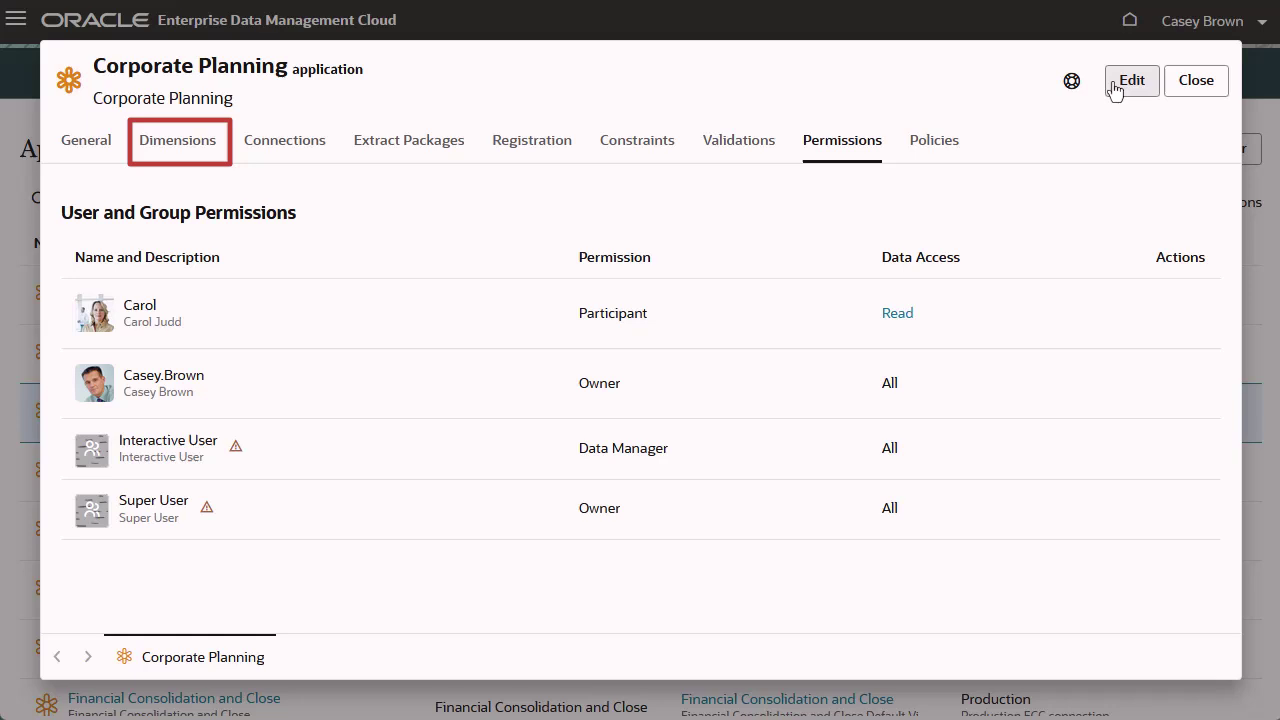
Step: Open the permissions of Corporate Planning's Account dimension
{"action": "left_click", "coordinate": [207, 148]}
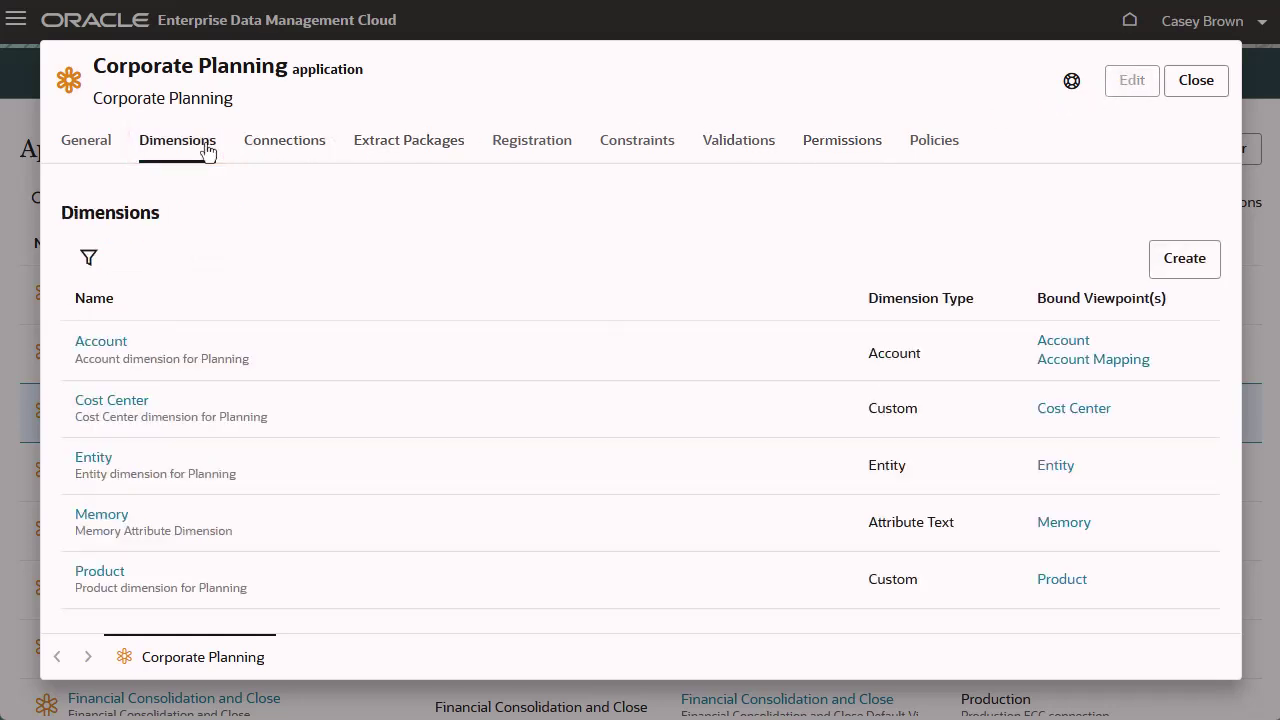
{"action": "left_click", "coordinate": [110, 344]}
{"action": "left_click", "coordinate": [635, 142]}
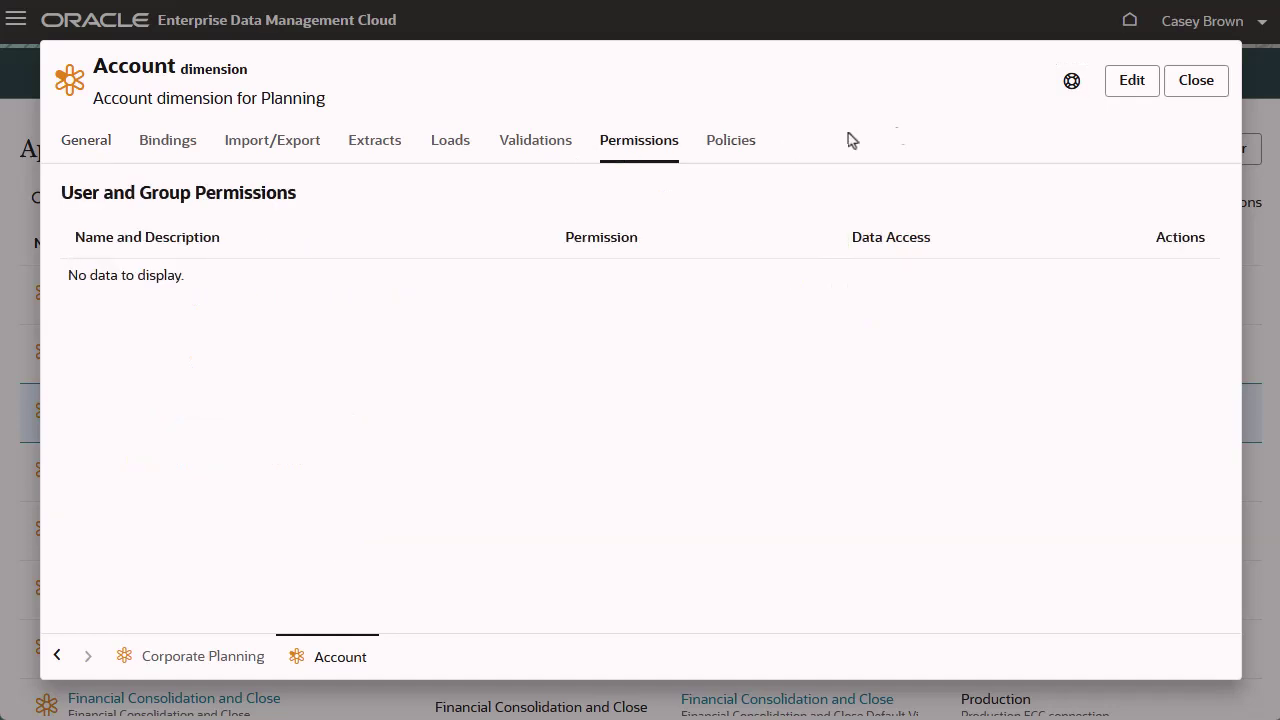
Step: Add a user as Data Manager on the Account dimension, save, and close
{"action": "left_click", "coordinate": [1130, 84]}
{"action": "left_click", "coordinate": [1030, 204]}
{"action": "left_click", "coordinate": [988, 299]}
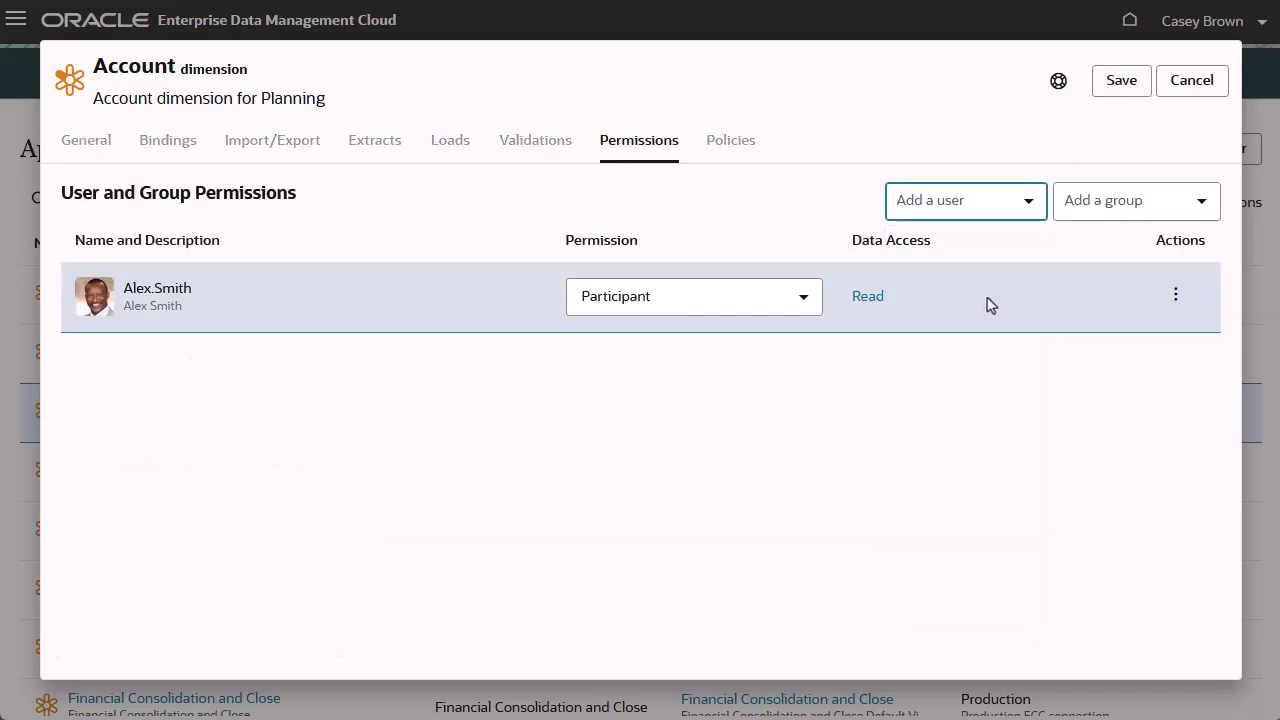
{"action": "left_click", "coordinate": [805, 302]}
{"action": "left_click", "coordinate": [775, 440]}
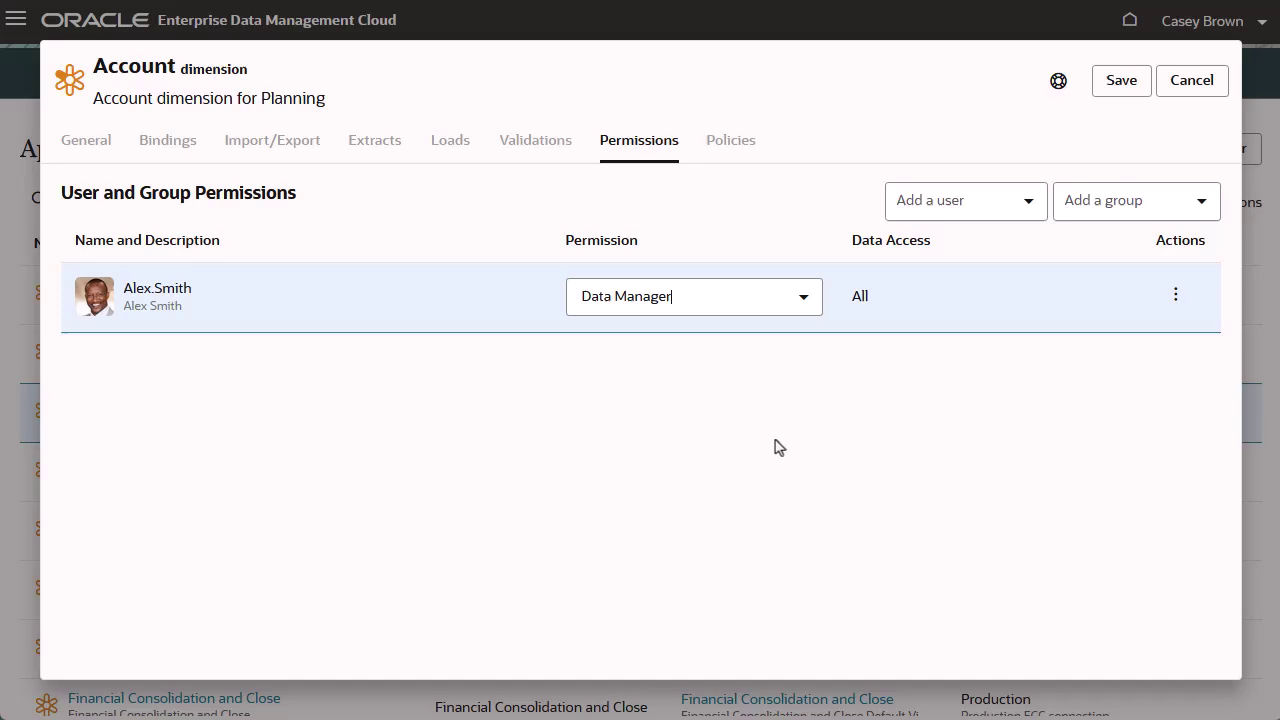
{"action": "left_click", "coordinate": [1118, 86]}
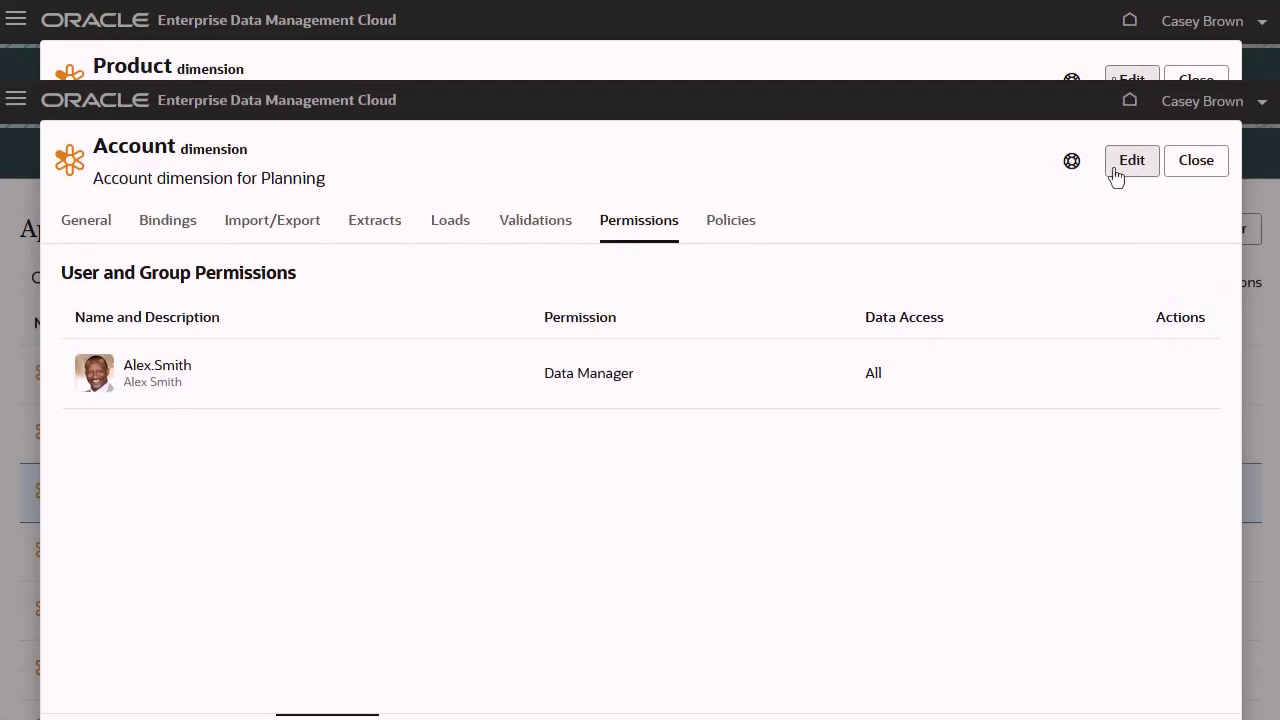
{"action": "left_click", "coordinate": [1192, 84]}
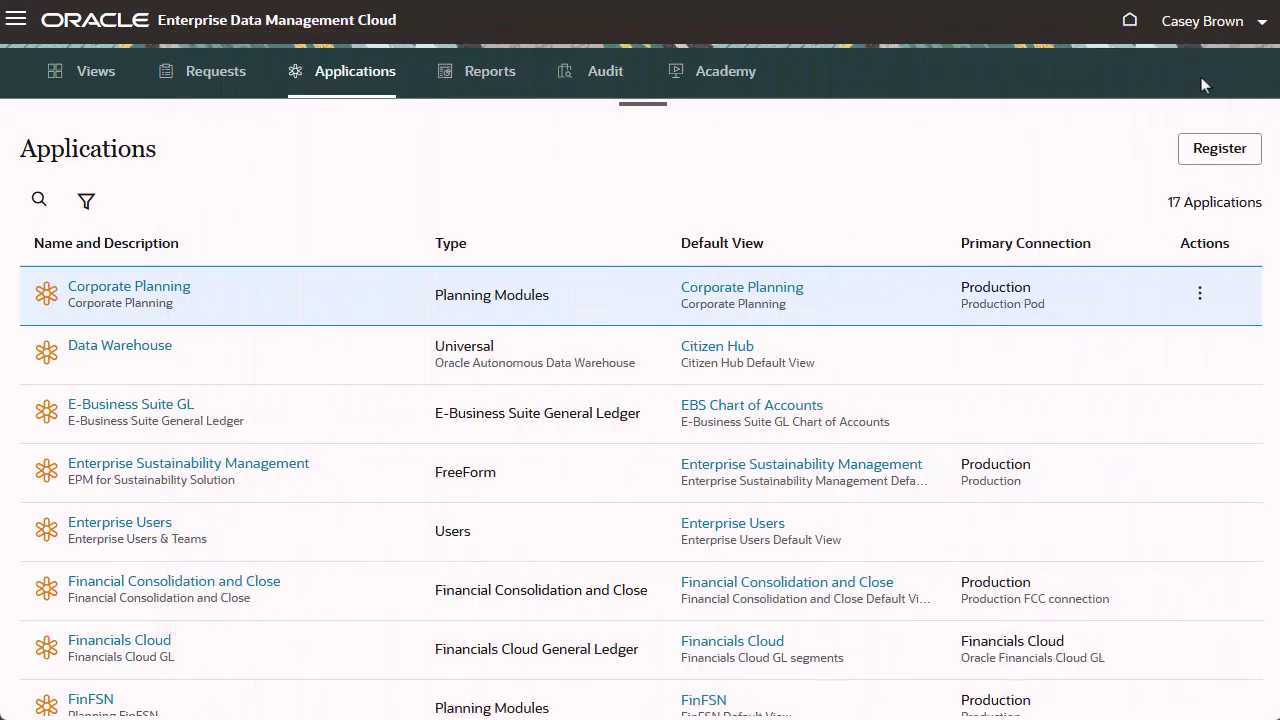
Step: Add a user to the first Account node type's permissions
{"action": "left_click", "coordinate": [15, 20]}
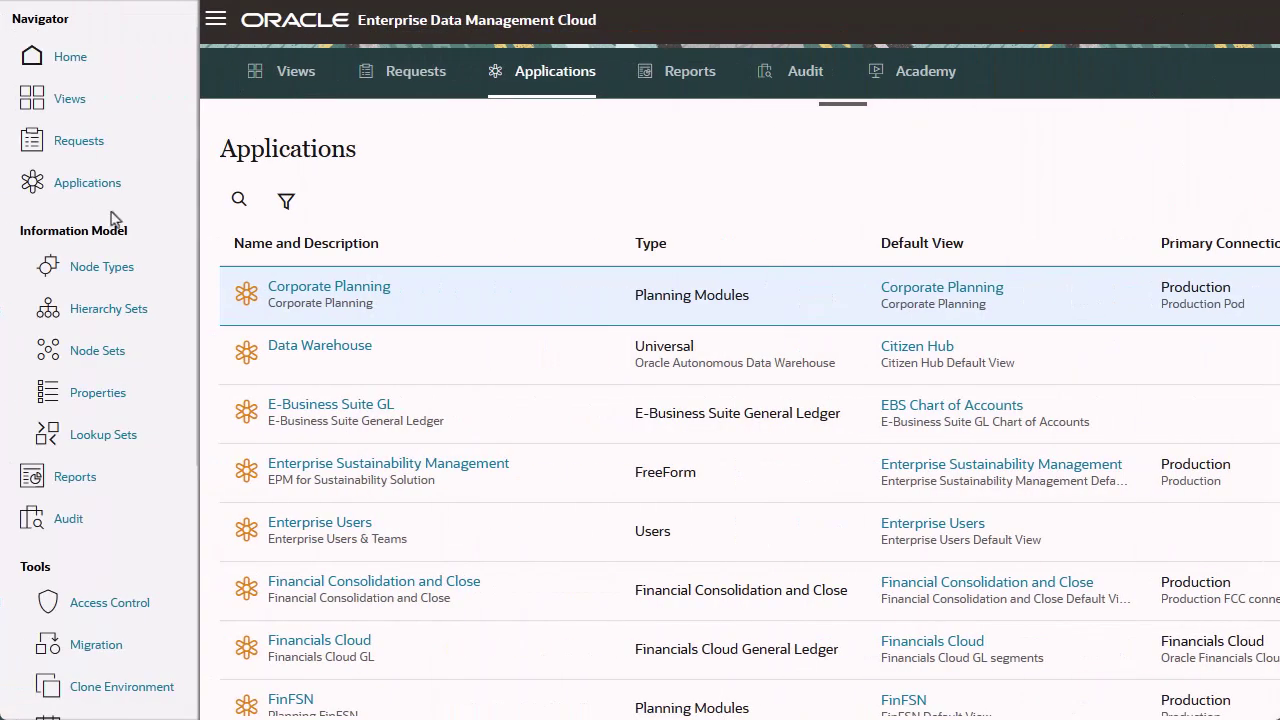
{"action": "left_click", "coordinate": [120, 274]}
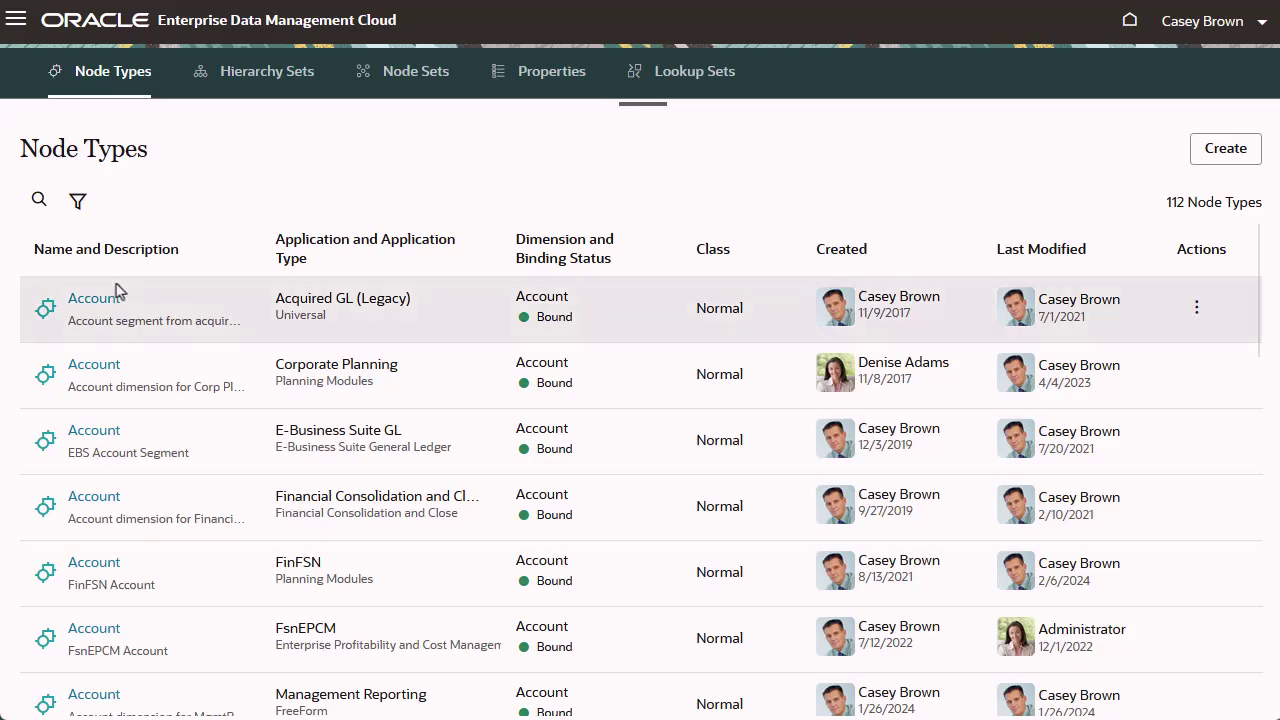
{"action": "left_click", "coordinate": [111, 300]}
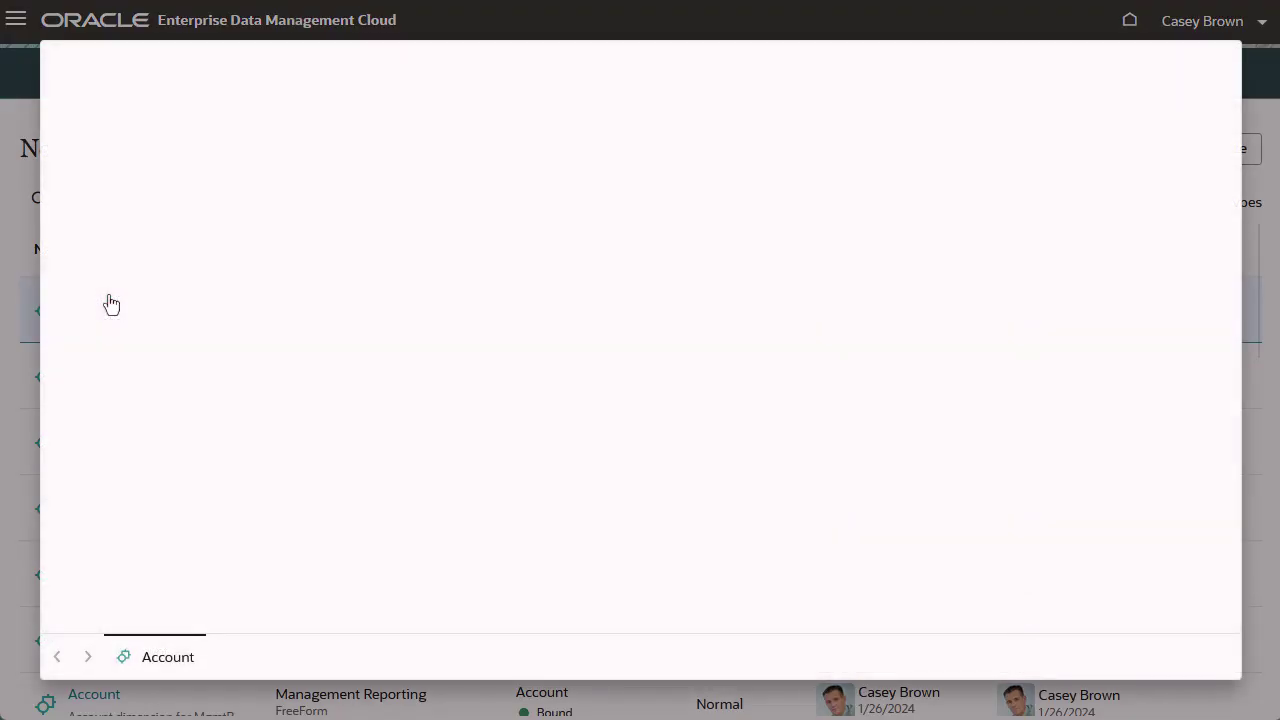
{"action": "left_click", "coordinate": [622, 166]}
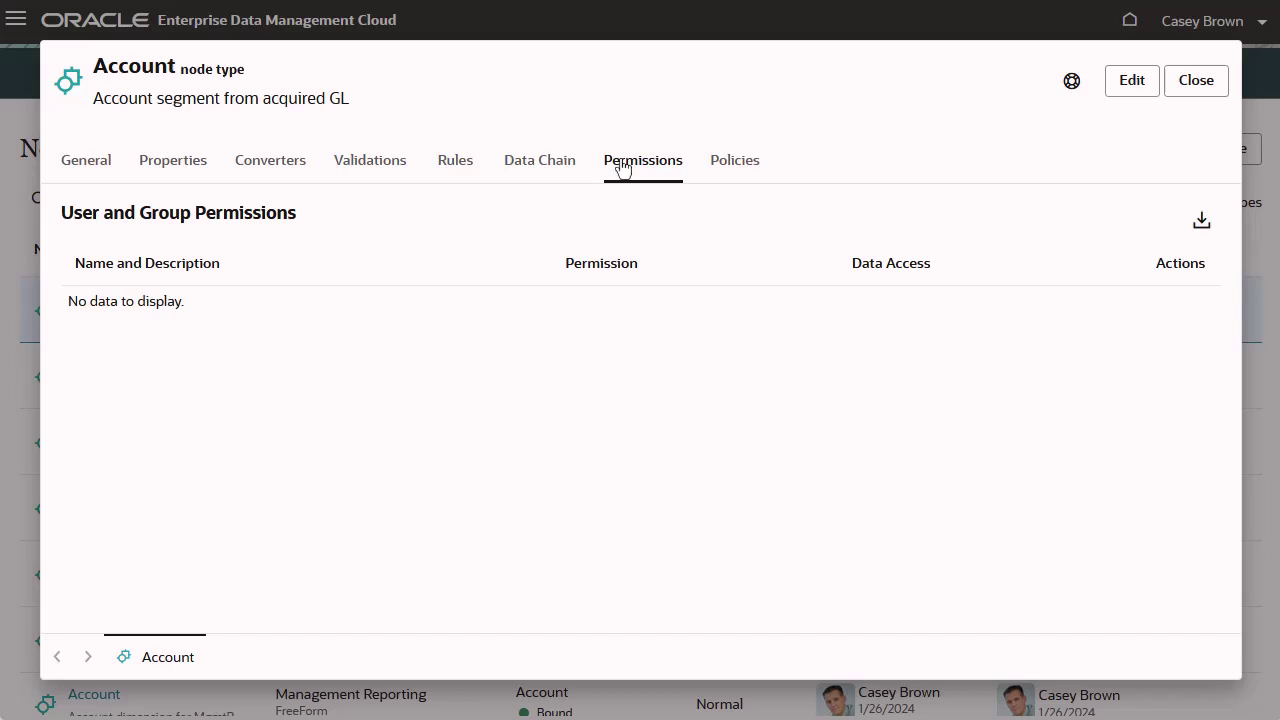
{"action": "left_click", "coordinate": [1132, 82]}
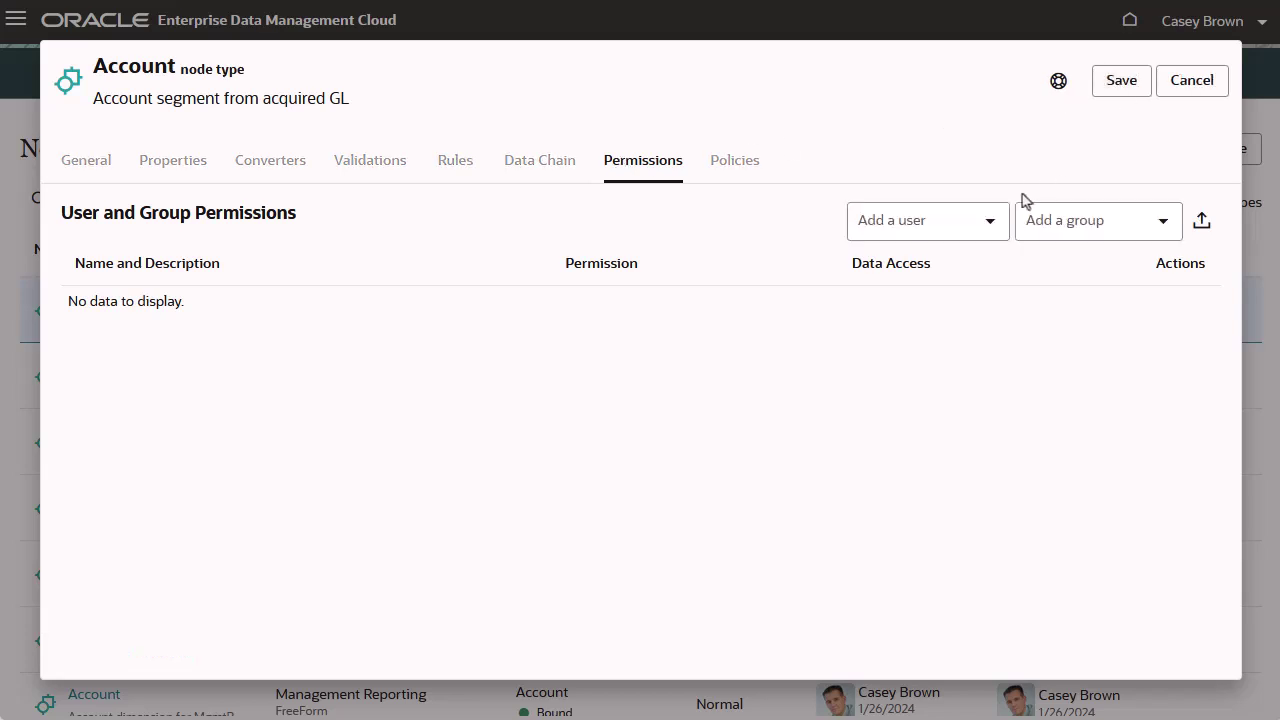
{"action": "left_click", "coordinate": [990, 224]}
{"action": "left_click", "coordinate": [946, 443]}
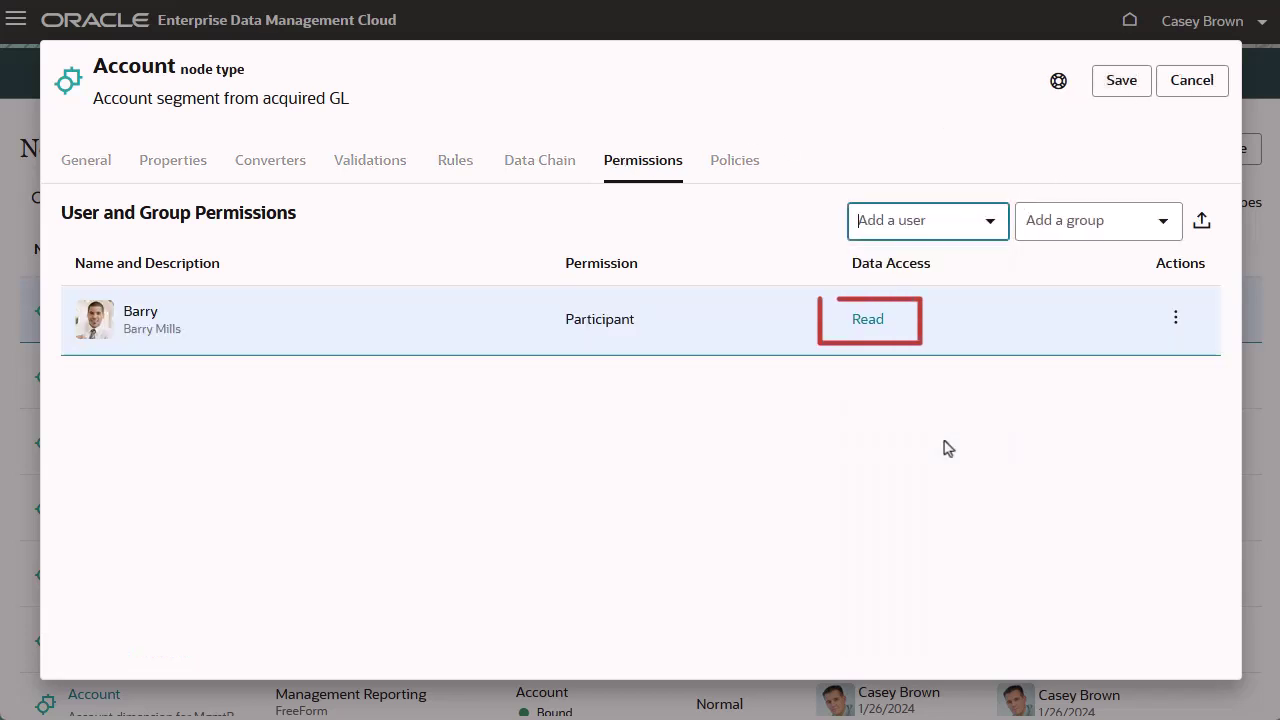
Step: Restrict the participant's allowed actions to Add only
{"action": "left_click", "coordinate": [877, 326]}
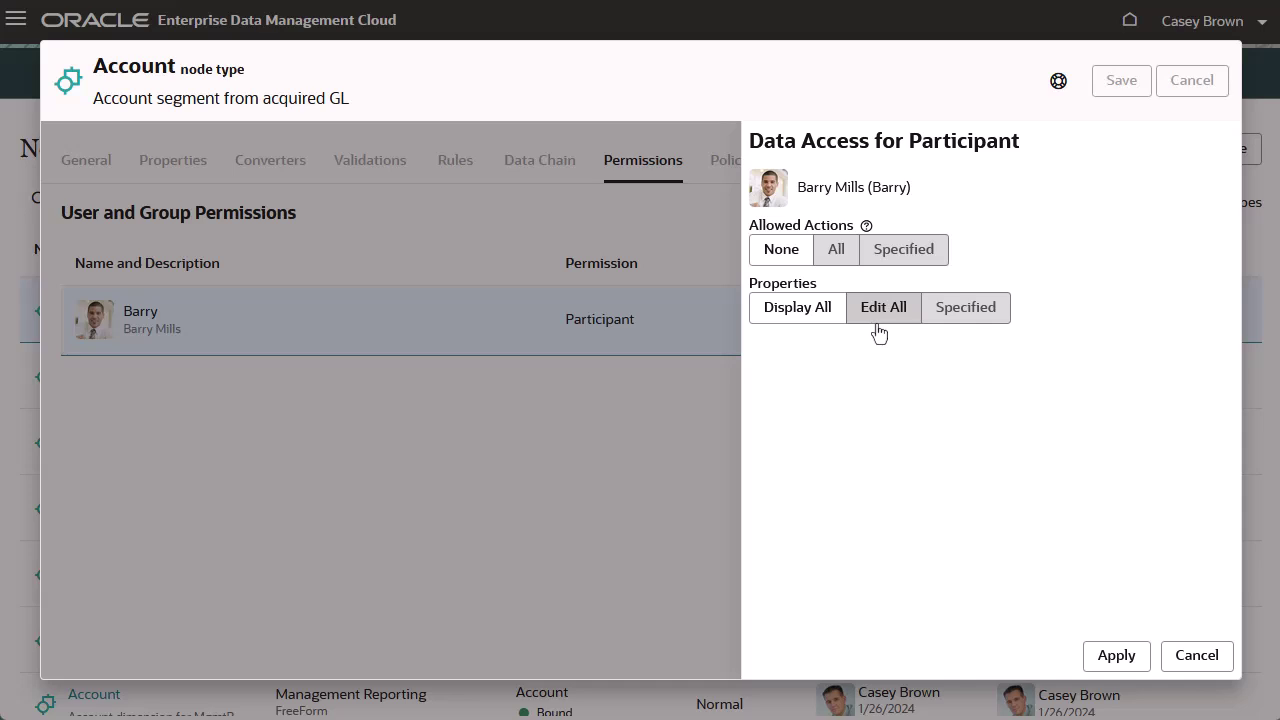
{"action": "left_click", "coordinate": [902, 270]}
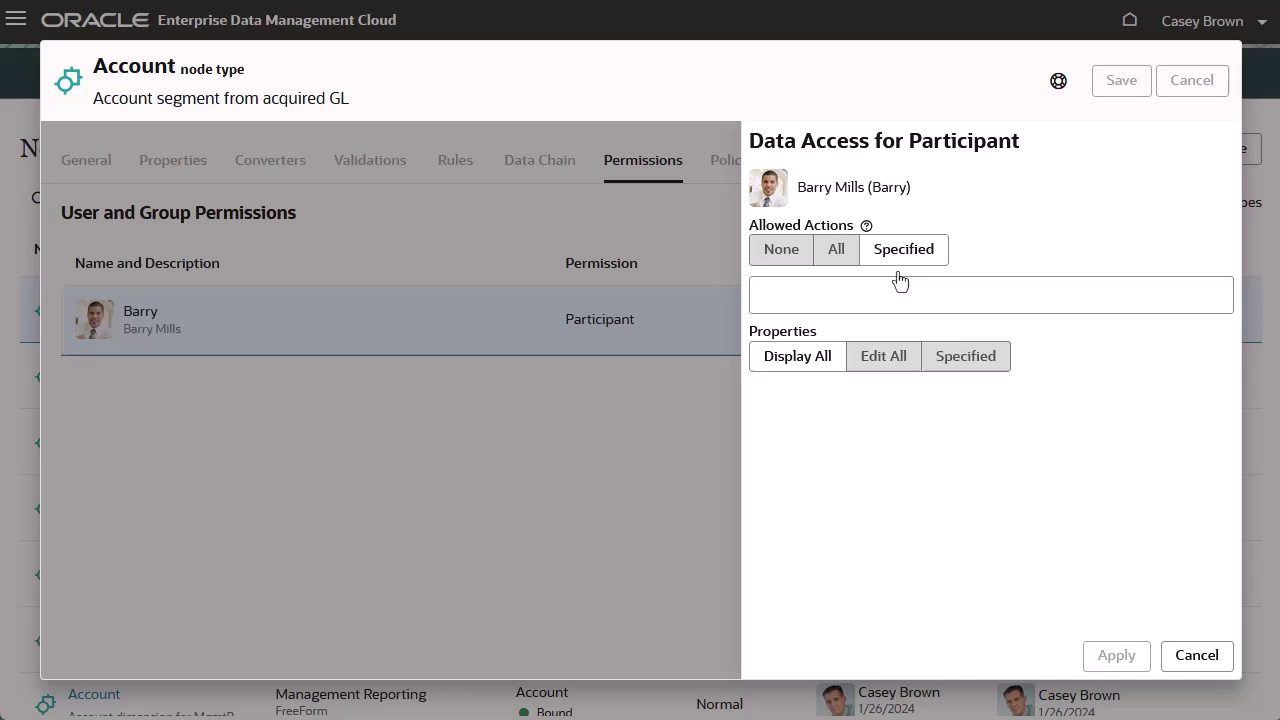
{"action": "left_click", "coordinate": [896, 285]}
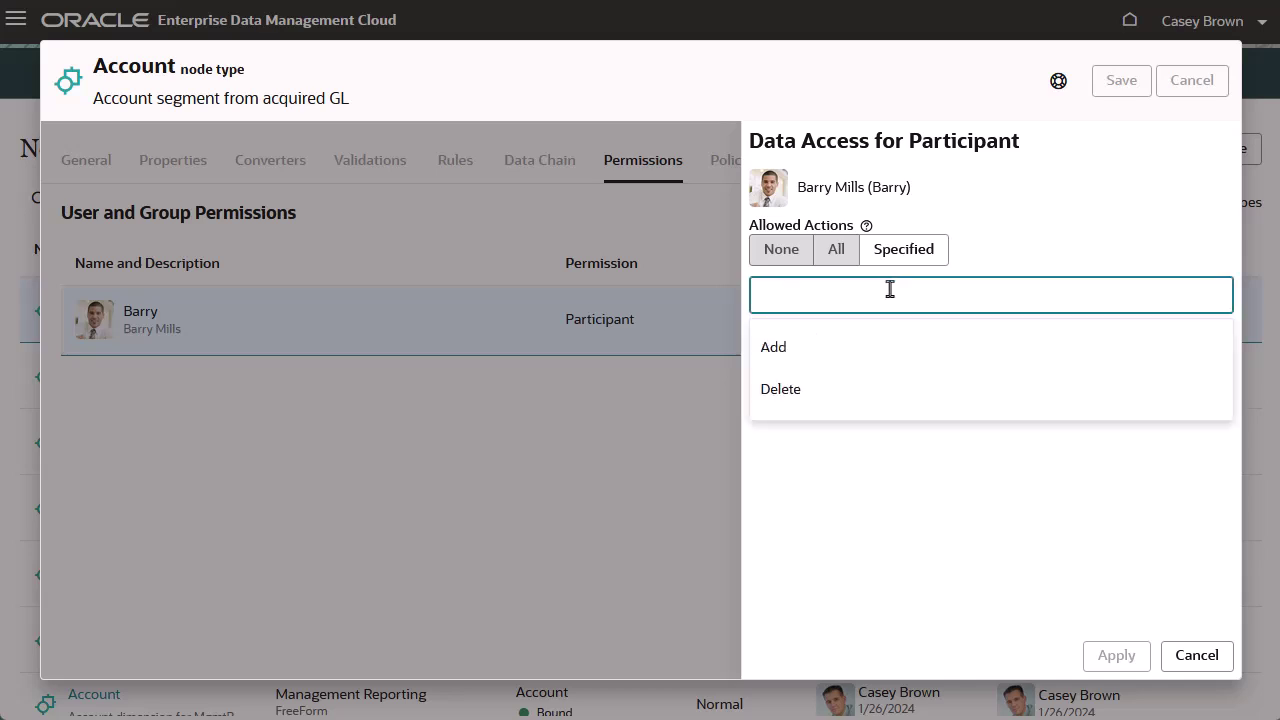
{"action": "left_click", "coordinate": [805, 351]}
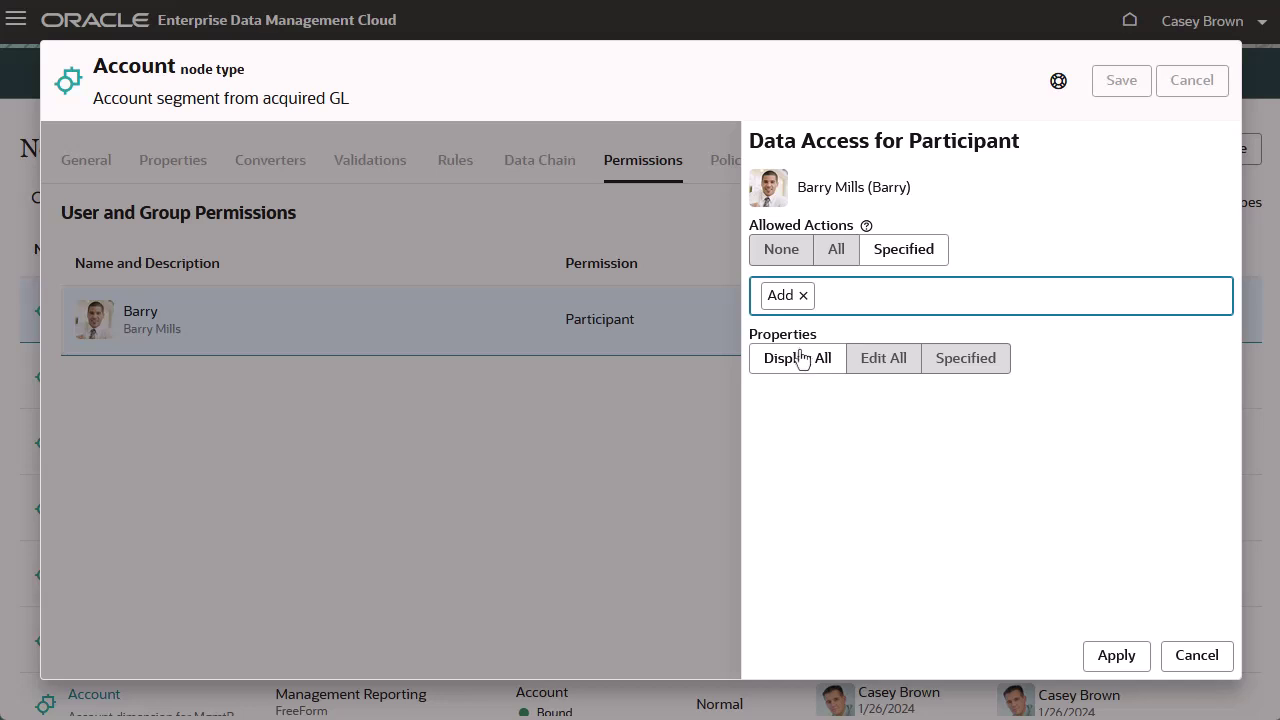
Step: Set Core.Description to Edit and Custom.Enabled to Hide, then apply, save and close
{"action": "left_click", "coordinate": [962, 366]}
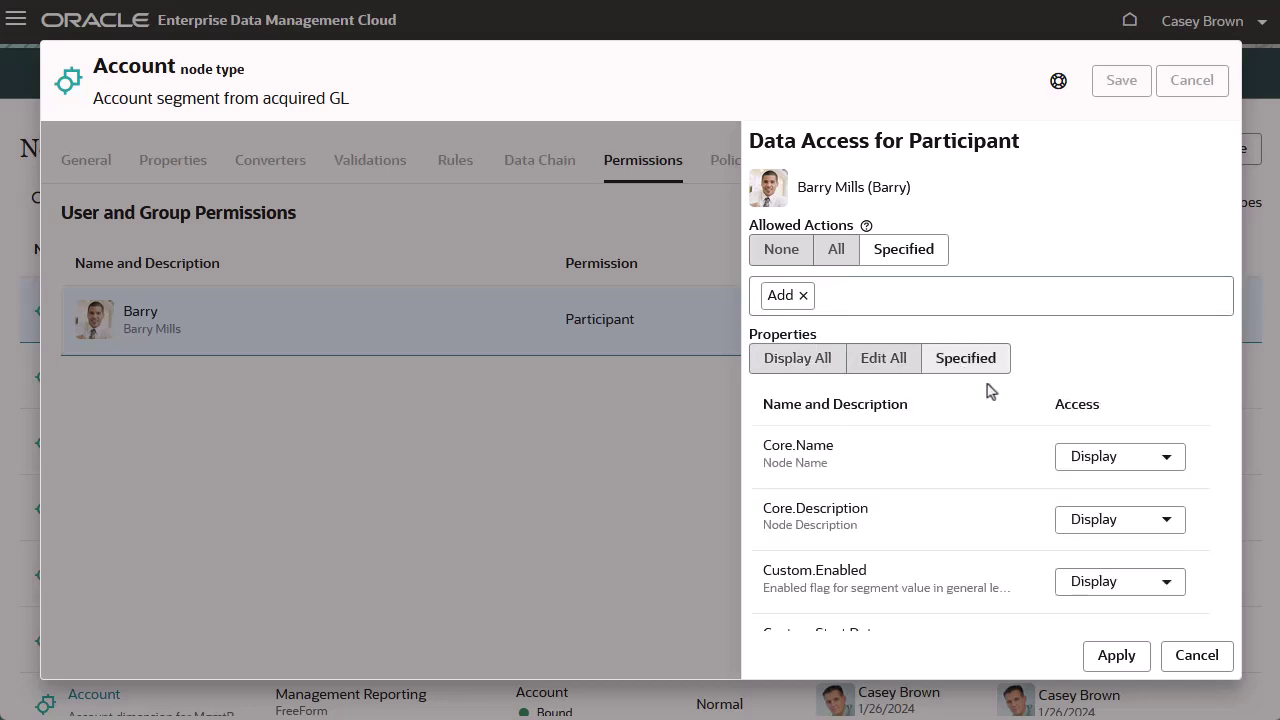
{"action": "left_click", "coordinate": [1166, 528]}
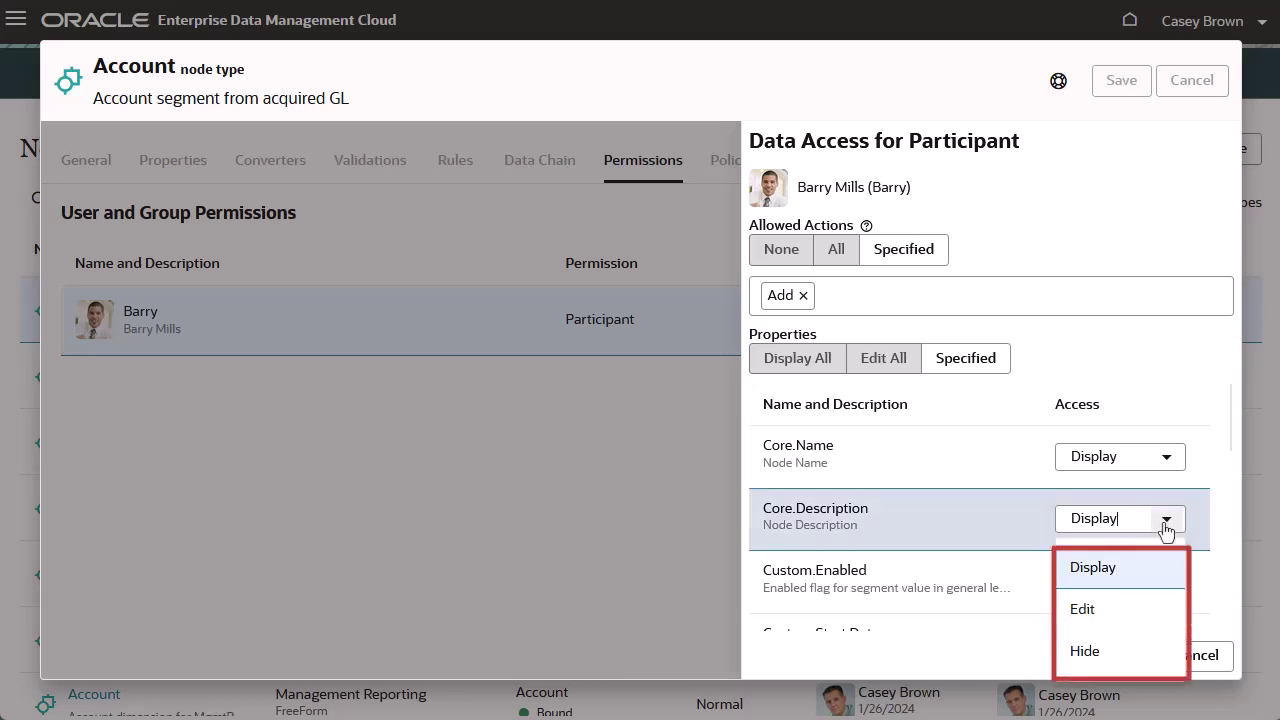
{"action": "left_click", "coordinate": [1108, 612]}
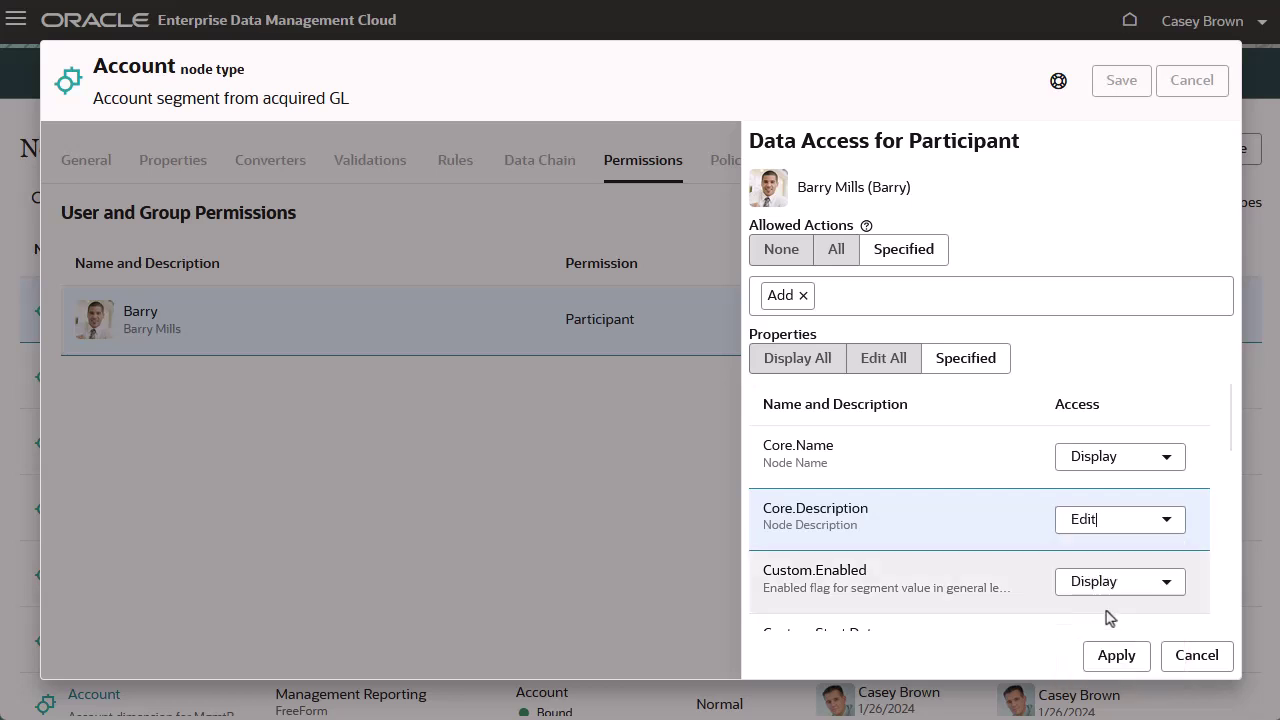
{"action": "left_click", "coordinate": [1166, 582]}
{"action": "left_click", "coordinate": [1086, 533]}
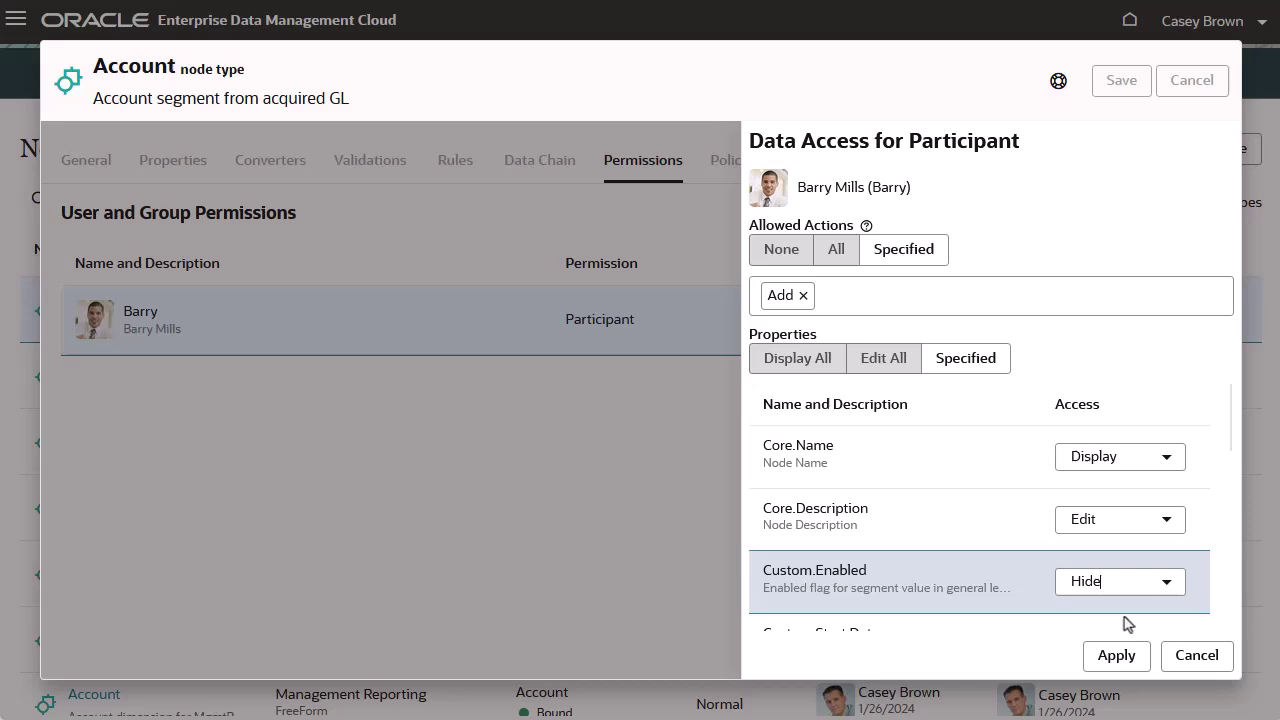
{"action": "left_click", "coordinate": [1116, 655]}
{"action": "left_click", "coordinate": [1121, 80]}
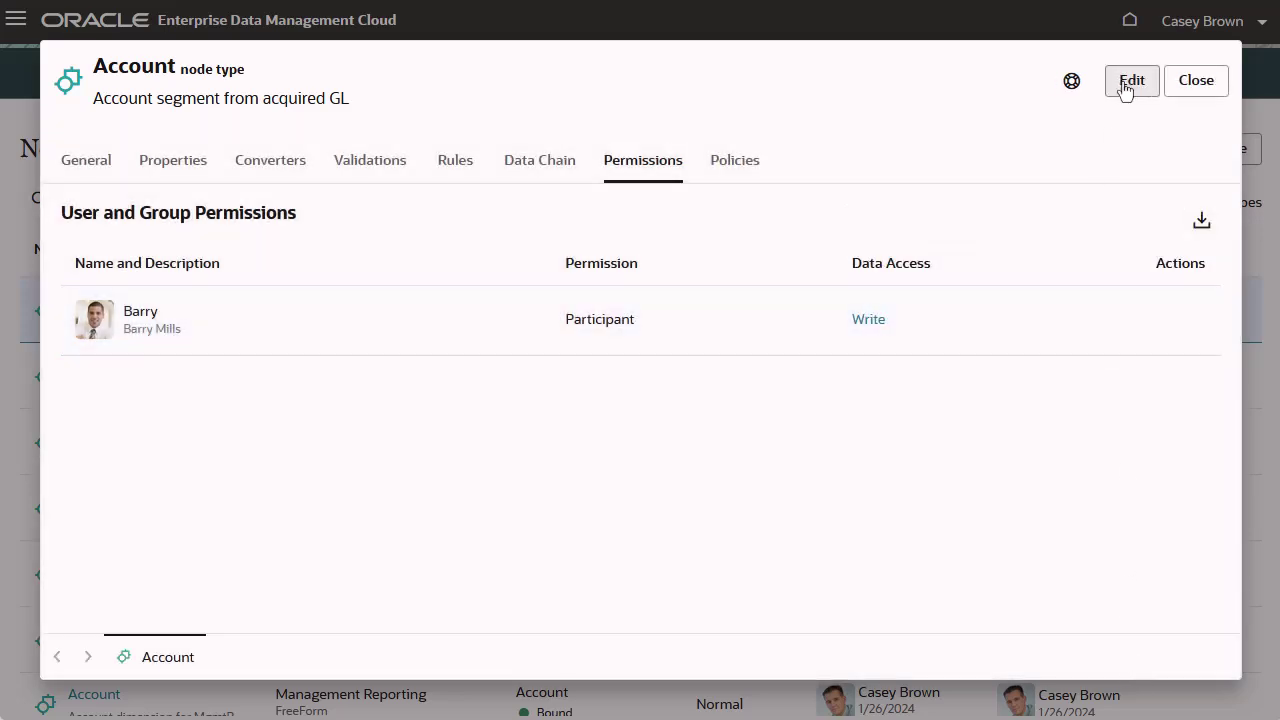
{"action": "left_click", "coordinate": [1192, 80]}
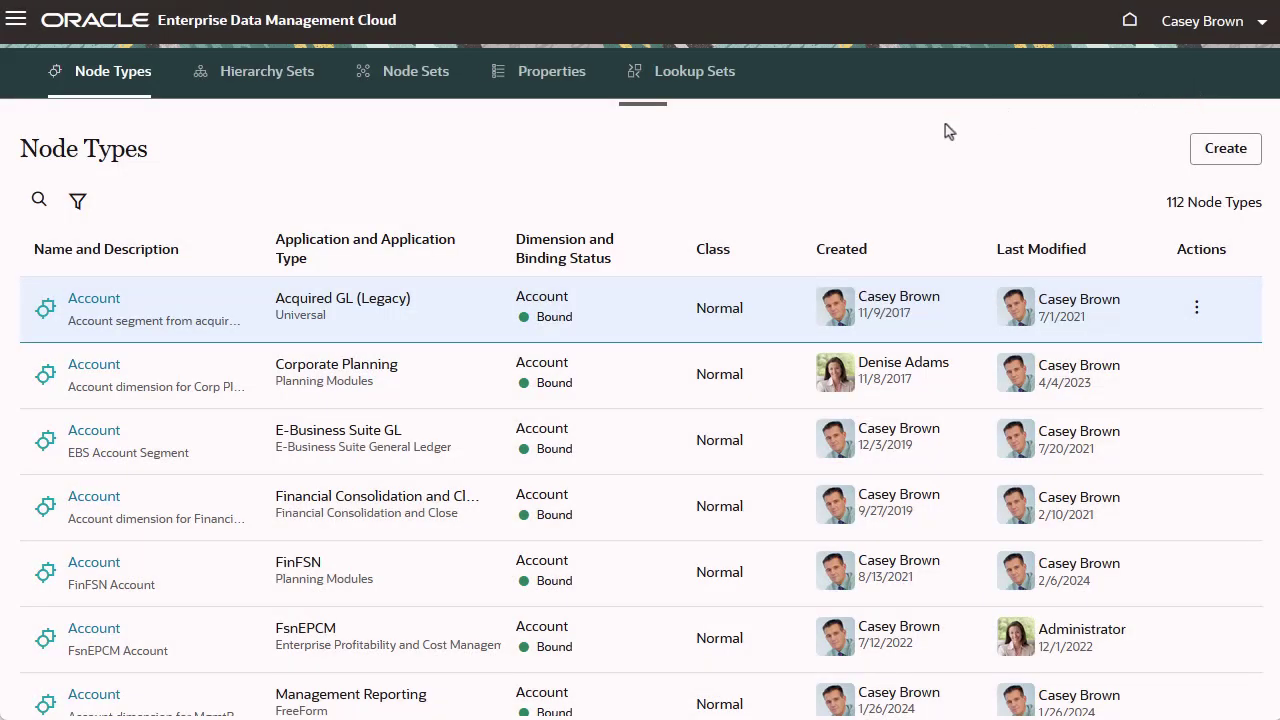
Step: Add the user as a participant on the Account Mapping hierarchy set
{"action": "left_click", "coordinate": [240, 88]}
{"action": "scroll", "coordinate": [306, 251], "scroll_direction": "down", "scroll_amount": 1}
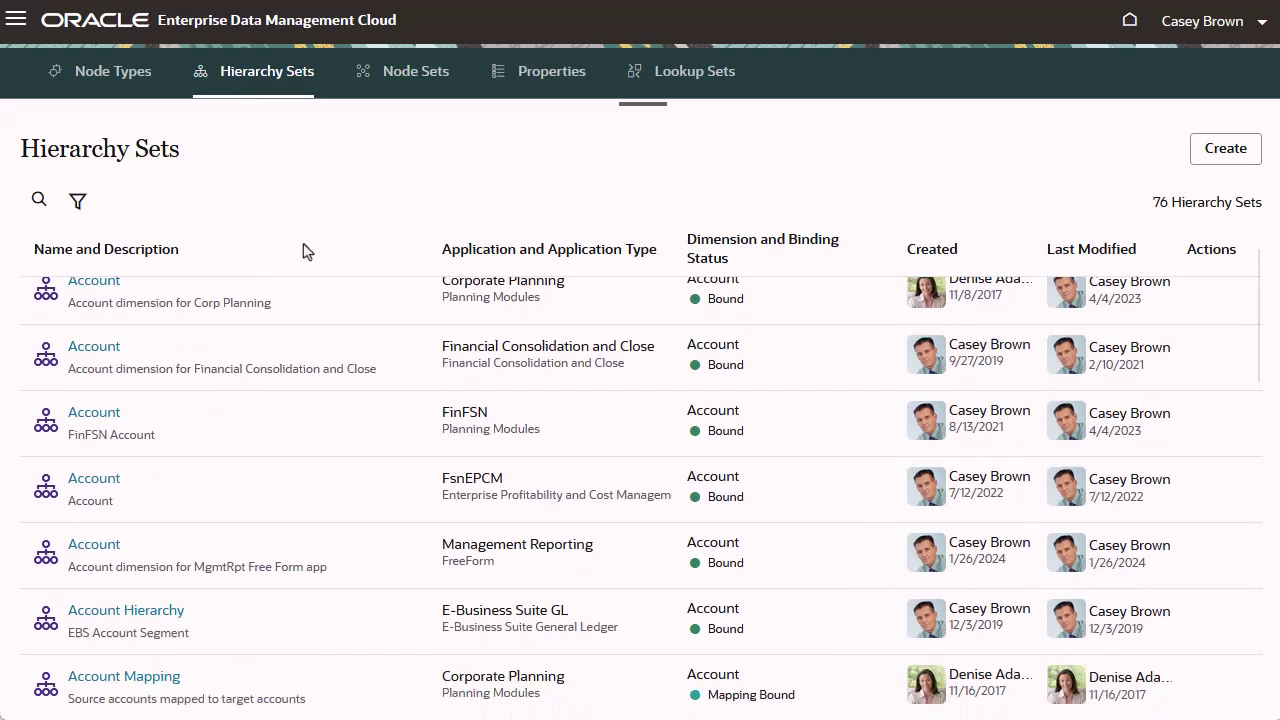
{"action": "left_click", "coordinate": [150, 677]}
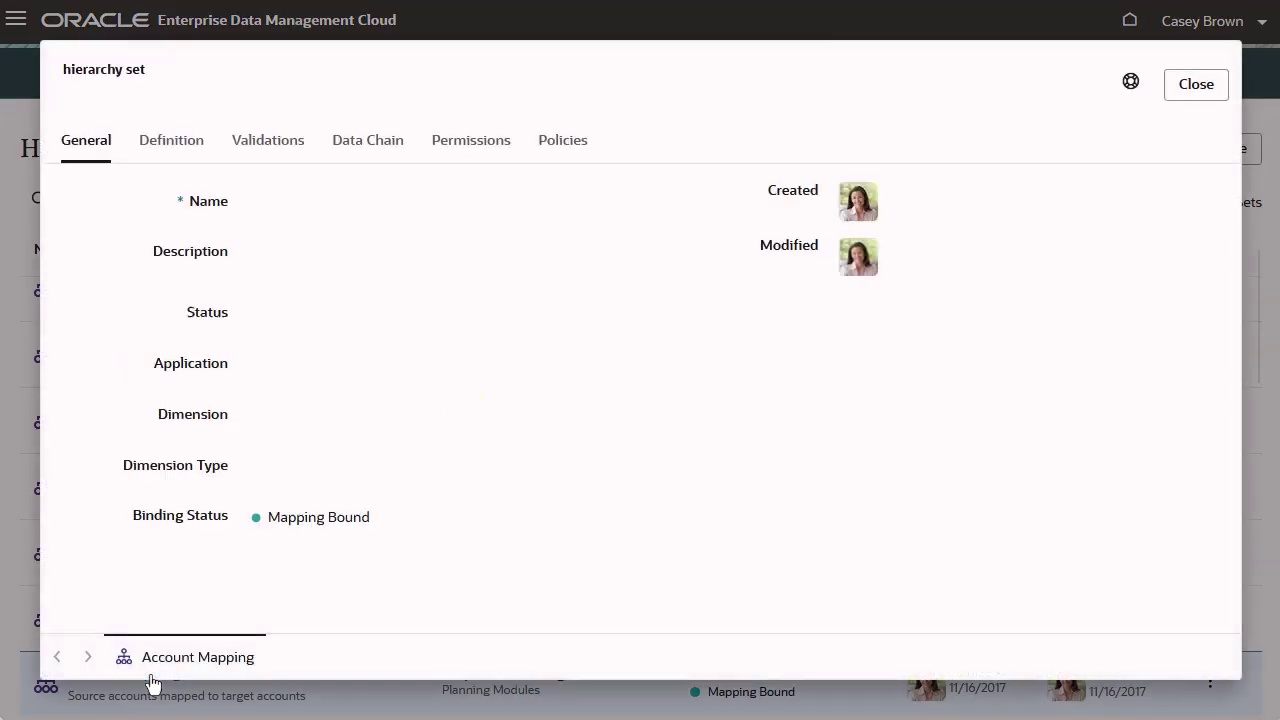
{"action": "left_click", "coordinate": [480, 152]}
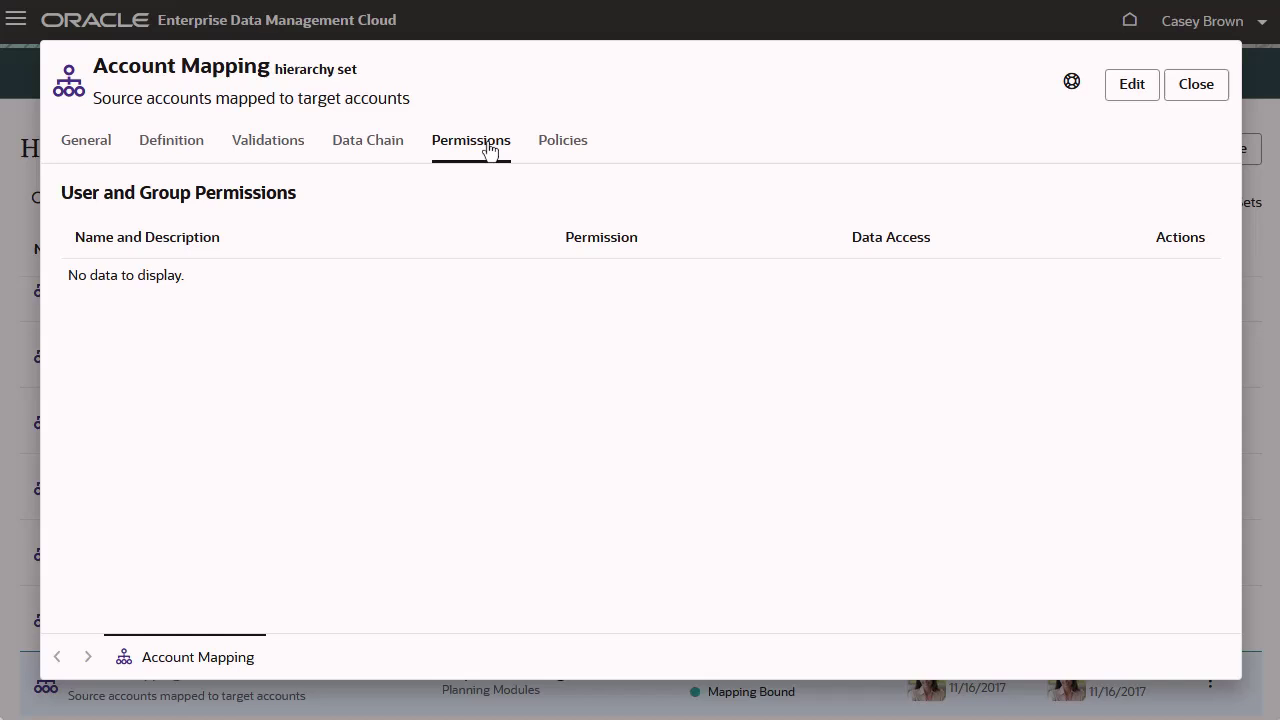
{"action": "left_click", "coordinate": [1132, 86]}
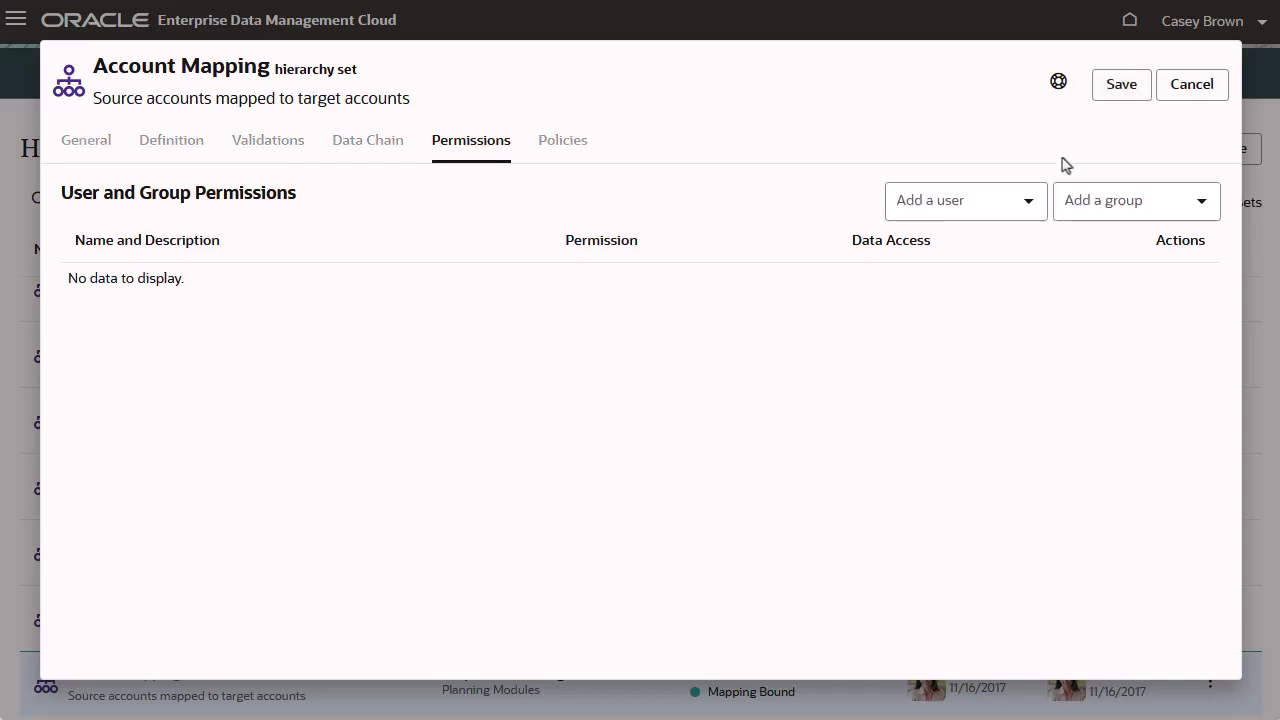
{"action": "left_click", "coordinate": [1034, 205]}
{"action": "left_click", "coordinate": [972, 440]}
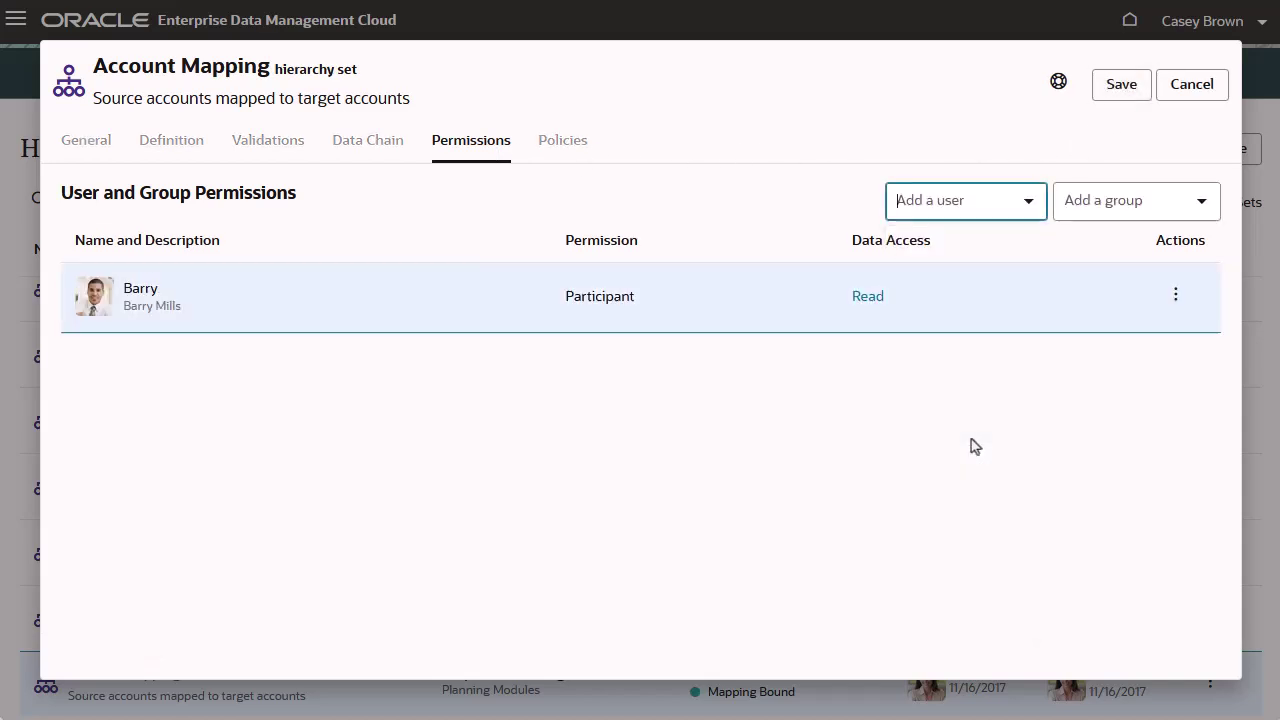
Step: Allow all actions for the participant, then apply, save and close
{"action": "left_click", "coordinate": [870, 300]}
{"action": "left_click", "coordinate": [915, 255]}
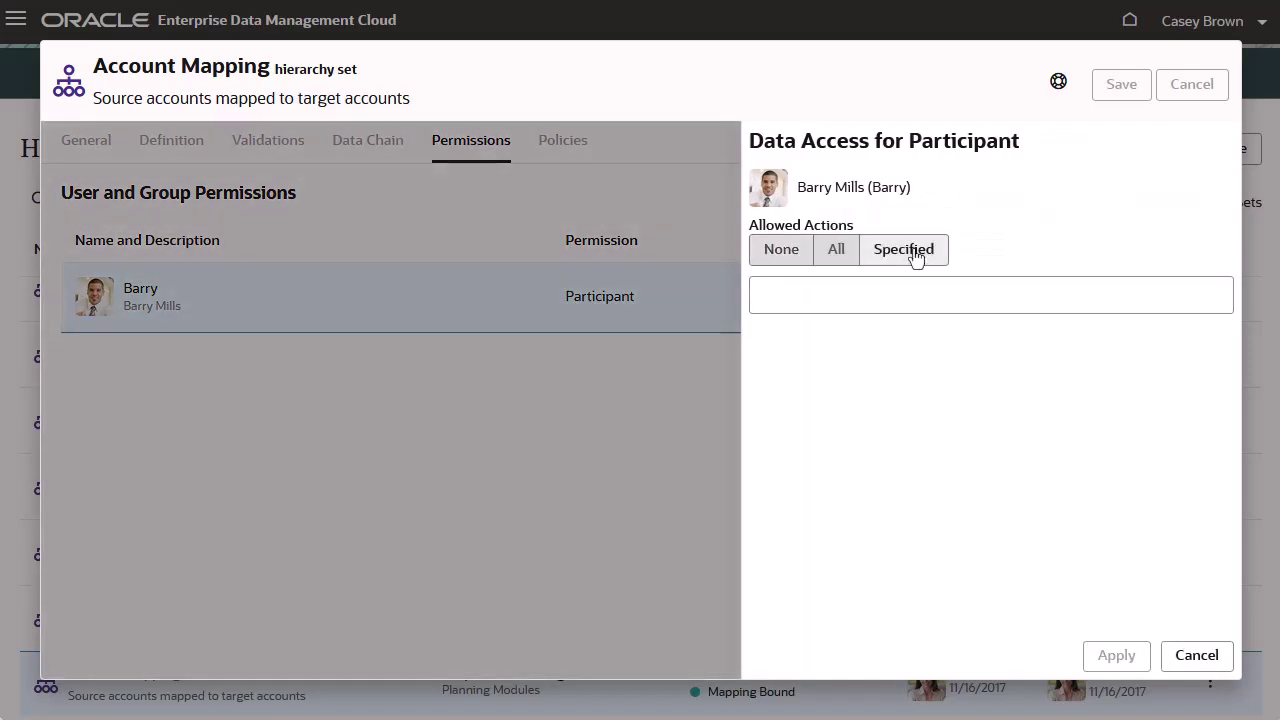
{"action": "left_click", "coordinate": [912, 295]}
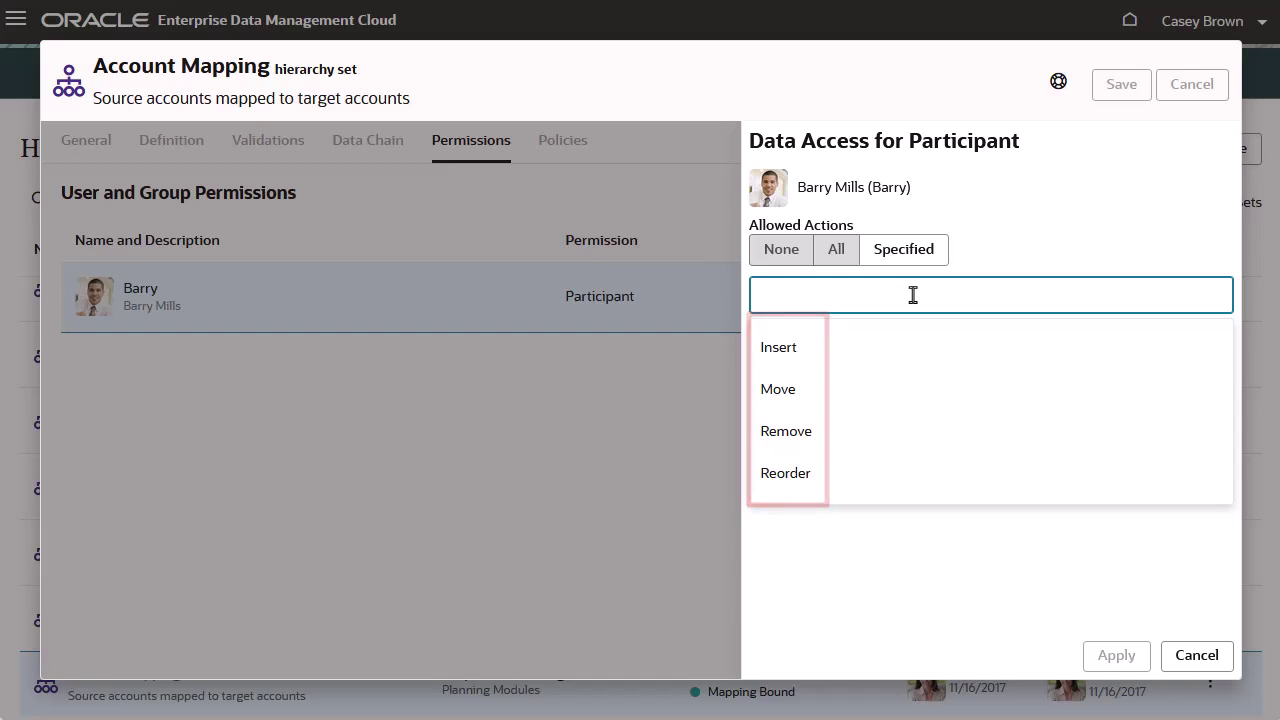
{"action": "left_click", "coordinate": [836, 252]}
{"action": "left_click", "coordinate": [1116, 655]}
{"action": "left_click", "coordinate": [1121, 85]}
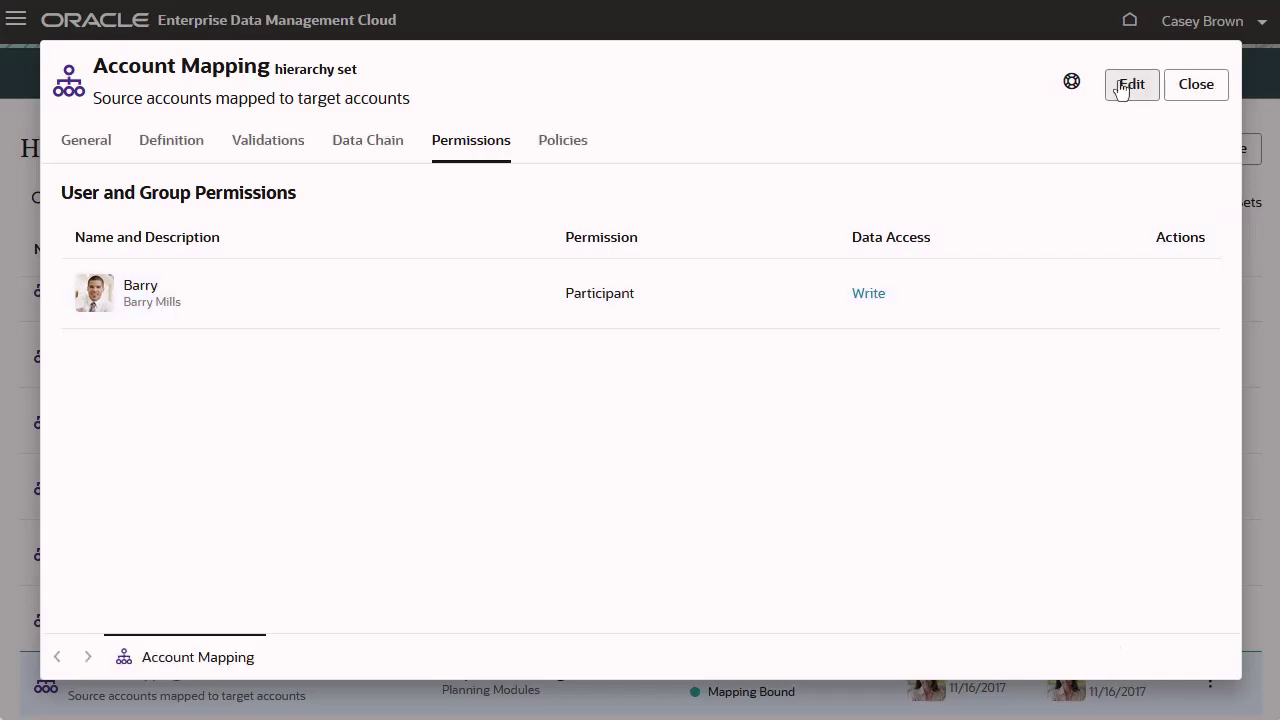
{"action": "left_click", "coordinate": [1186, 90]}
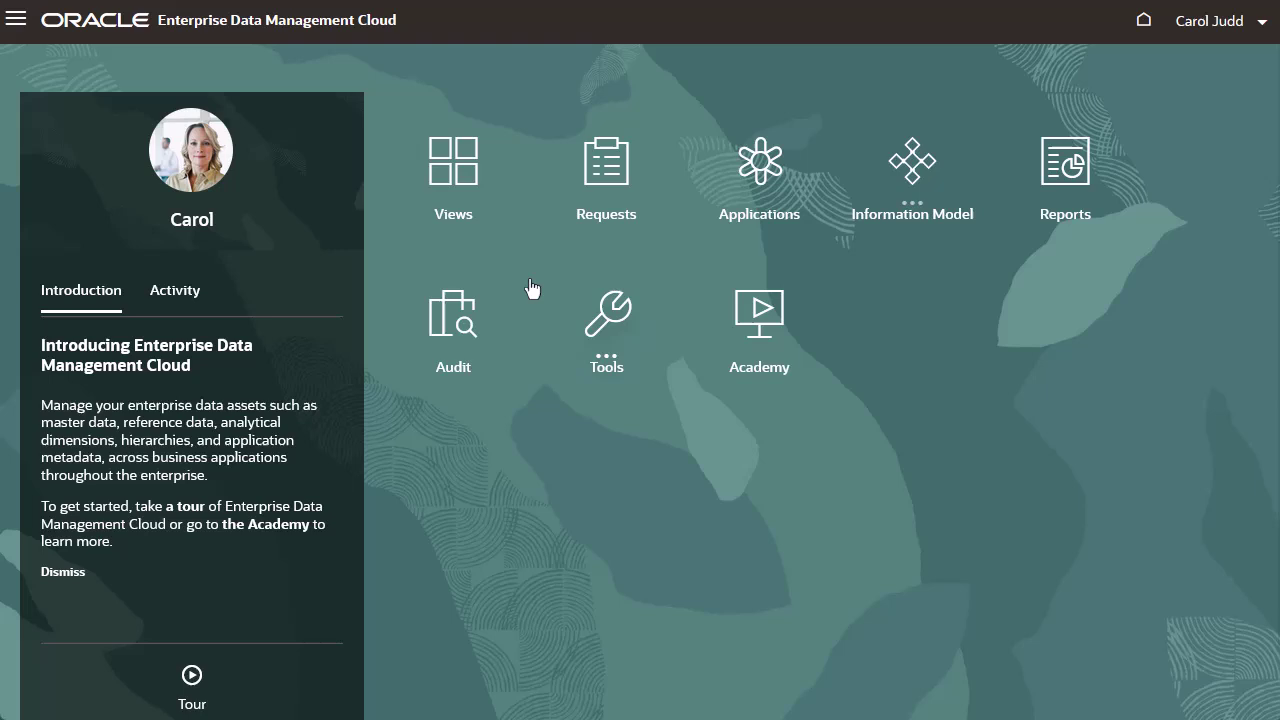
Step: Open the Company Maintenance view from this user's Views list
{"action": "left_click", "coordinate": [455, 160]}
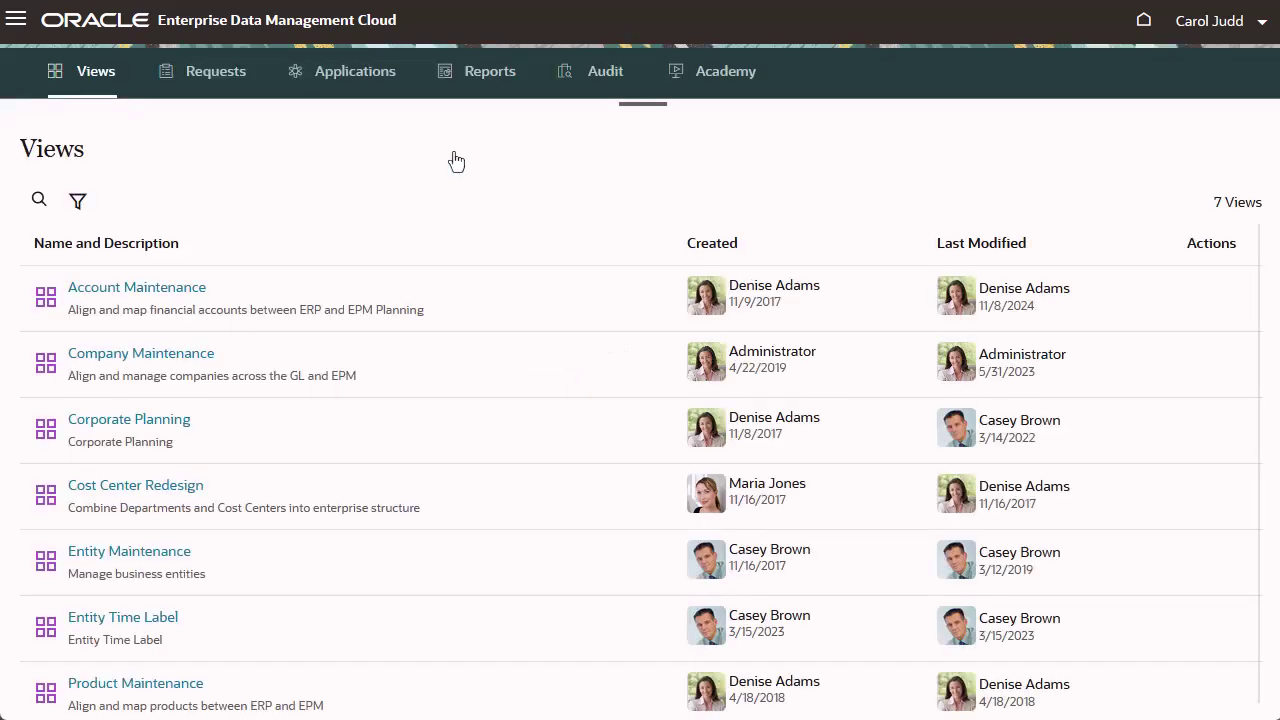
{"action": "left_click", "coordinate": [170, 358]}
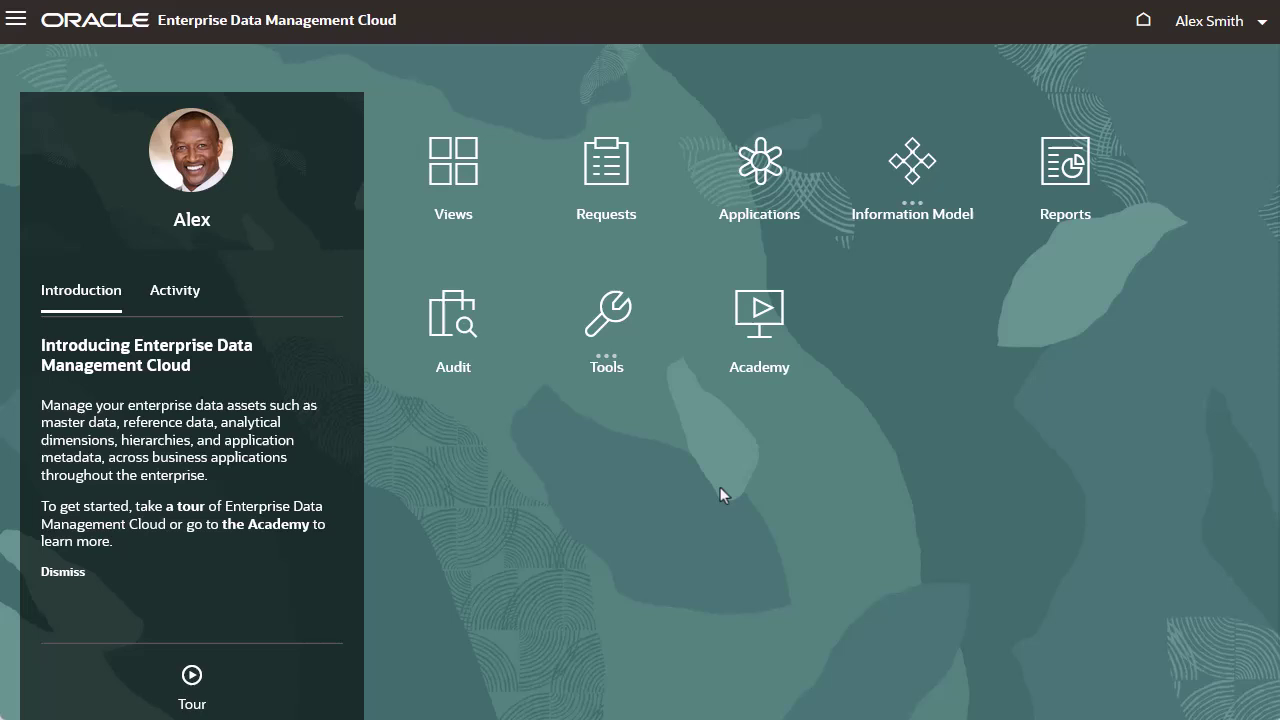
Step: Open the Corporate Planning view from this user's Views list
{"action": "left_click", "coordinate": [466, 166]}
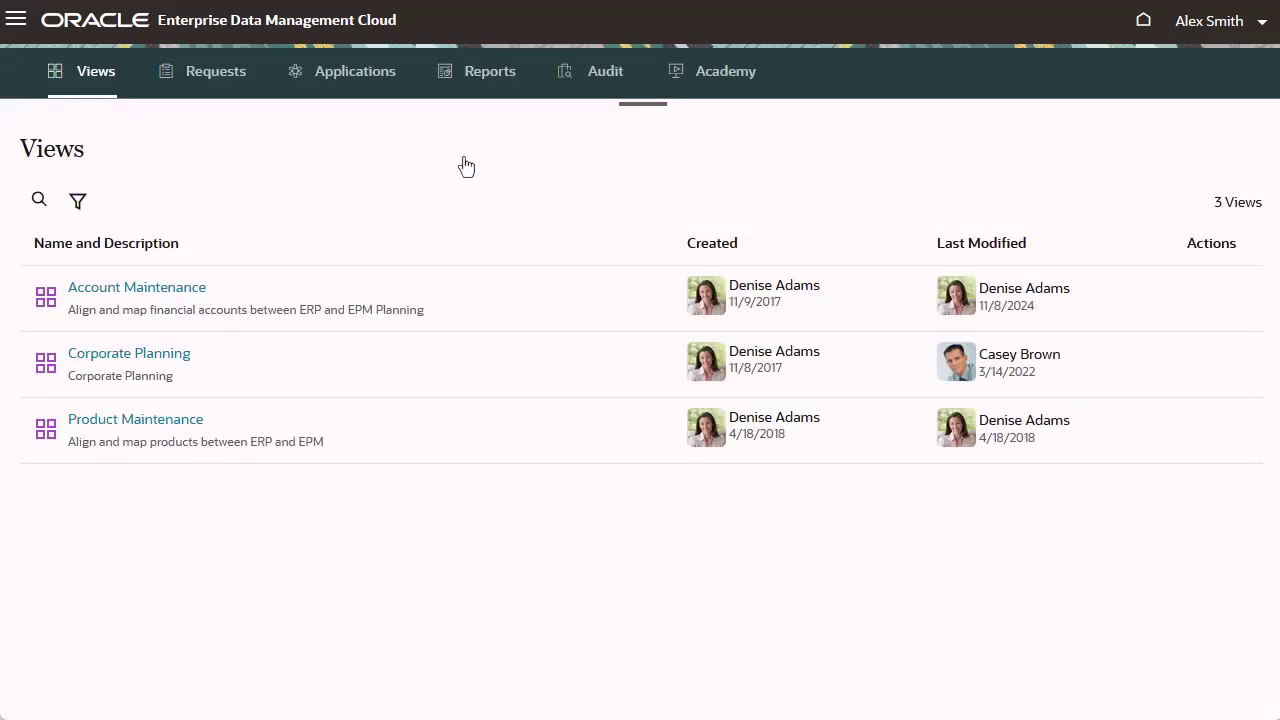
{"action": "left_click", "coordinate": [182, 362]}
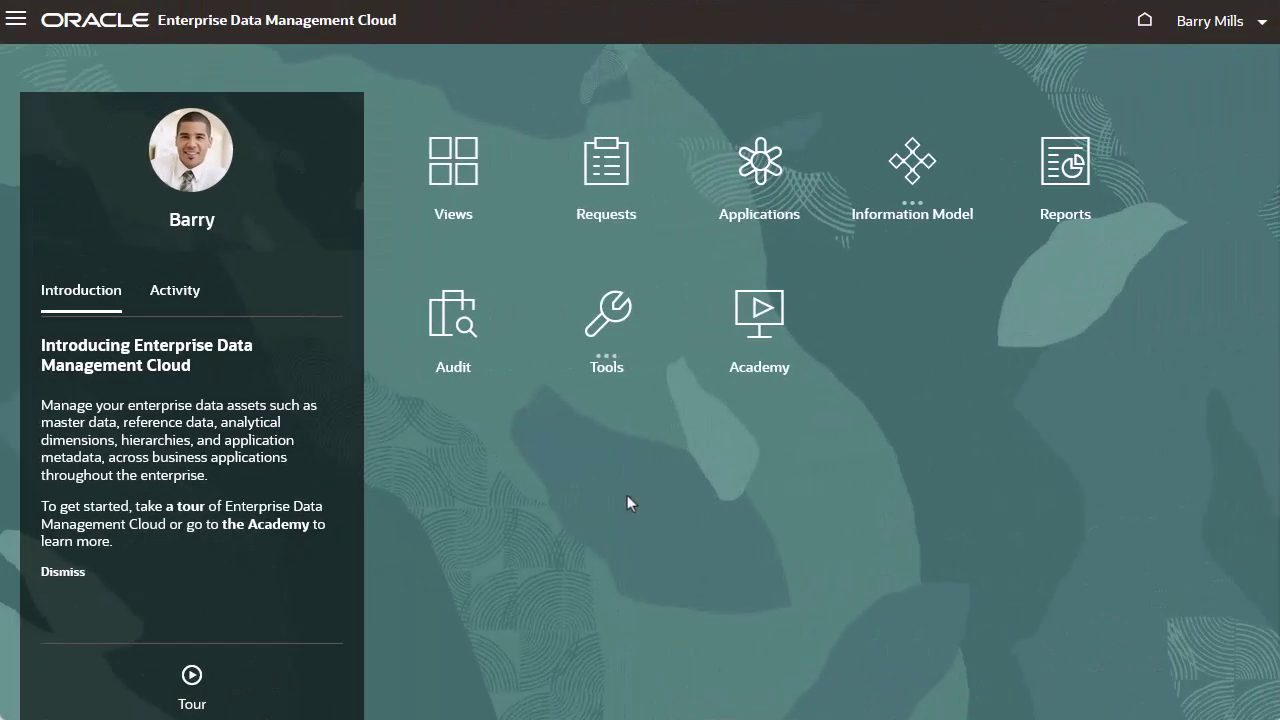
Step: Open Account Maintenance's Account Mapping viewpoint and expand Account Mappings, Assets and OFS_Accounts Receivable
{"action": "left_click", "coordinate": [456, 165]}
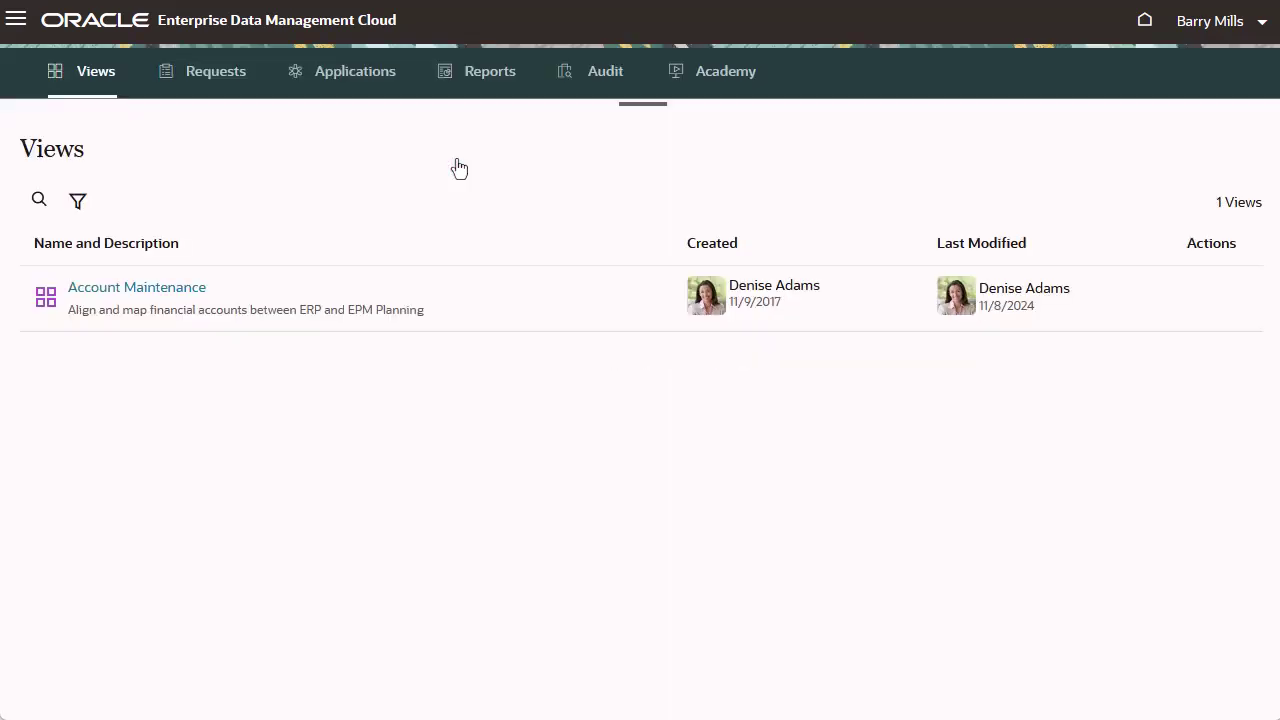
{"action": "left_click", "coordinate": [190, 283]}
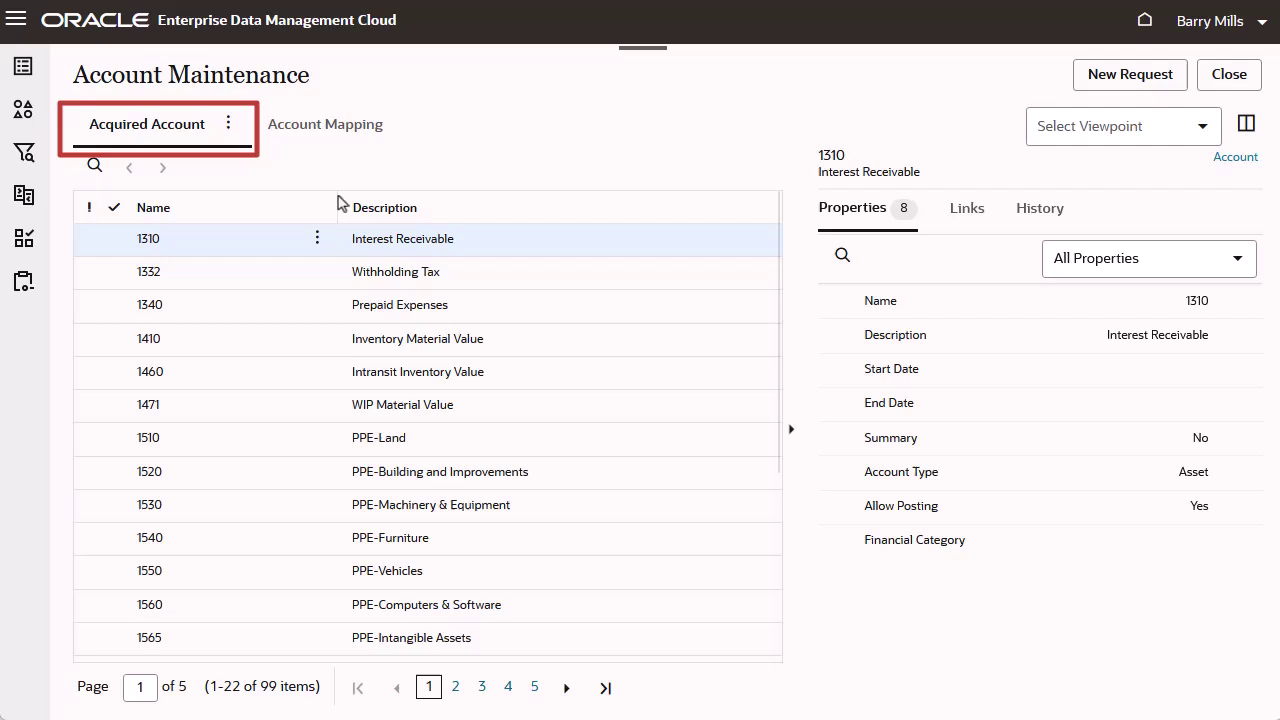
{"action": "left_click", "coordinate": [362, 140]}
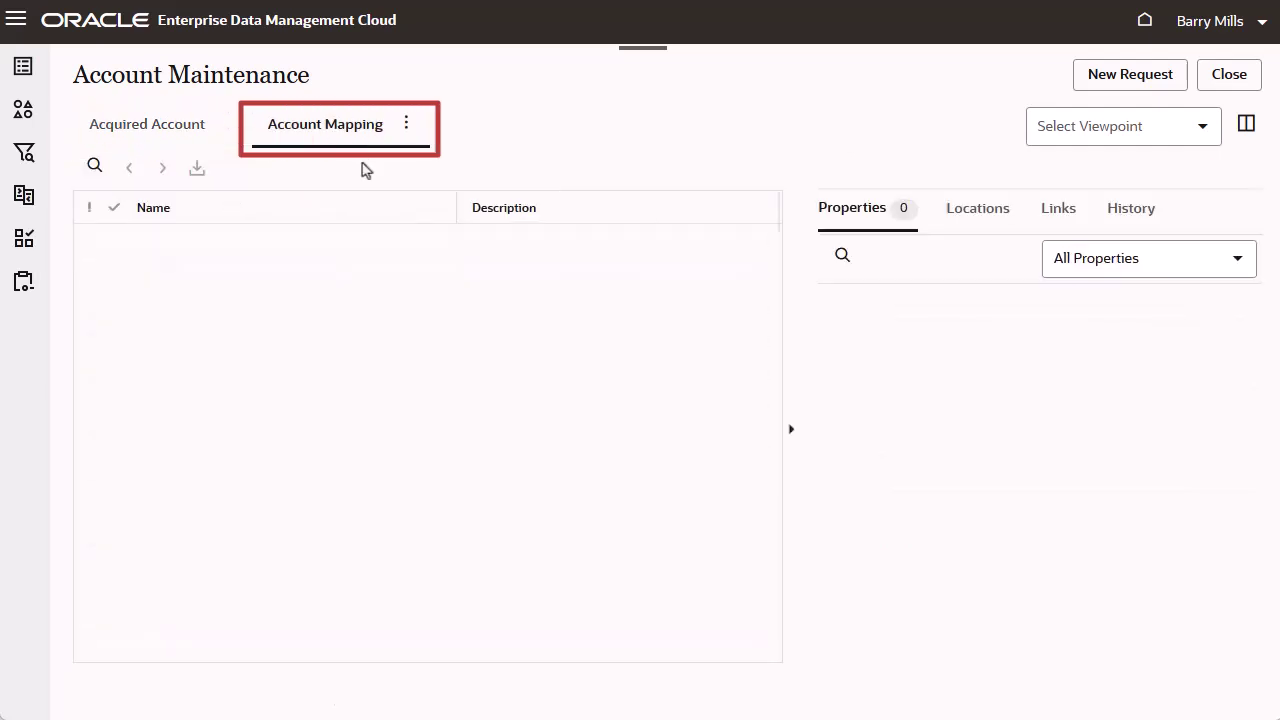
{"action": "left_click", "coordinate": [155, 238]}
{"action": "left_click", "coordinate": [172, 271]}
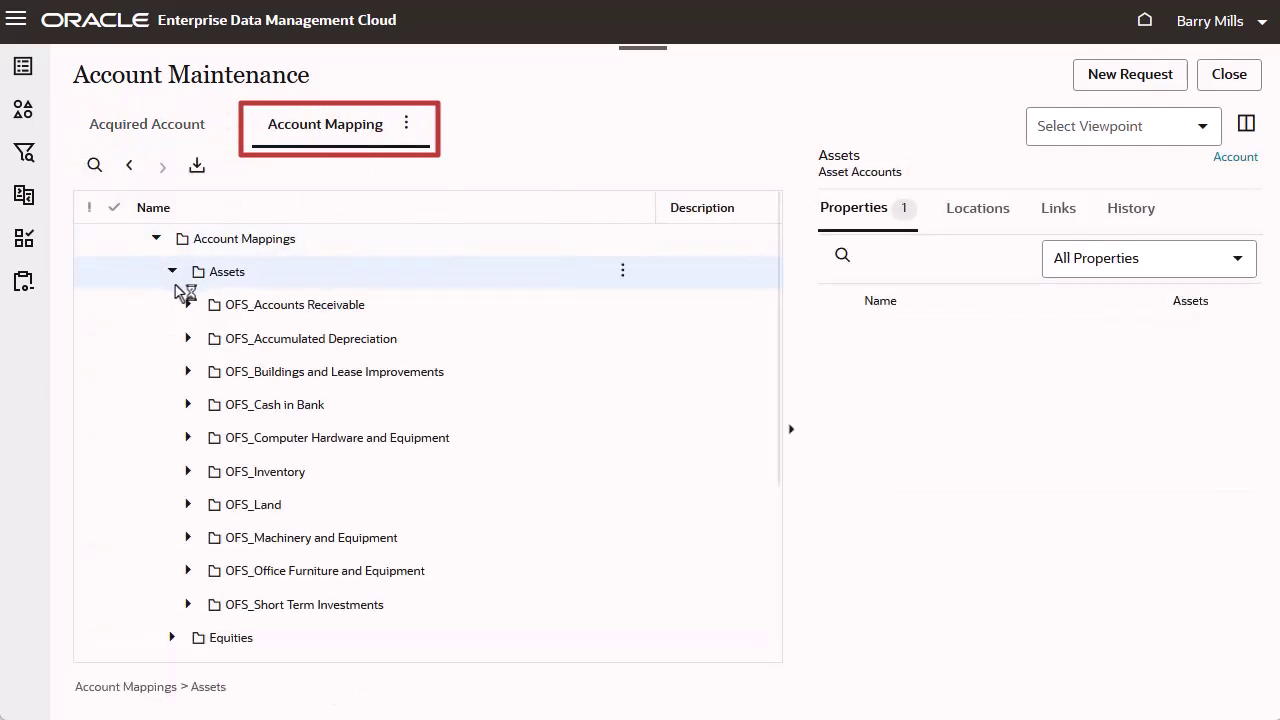
{"action": "left_click", "coordinate": [187, 305]}
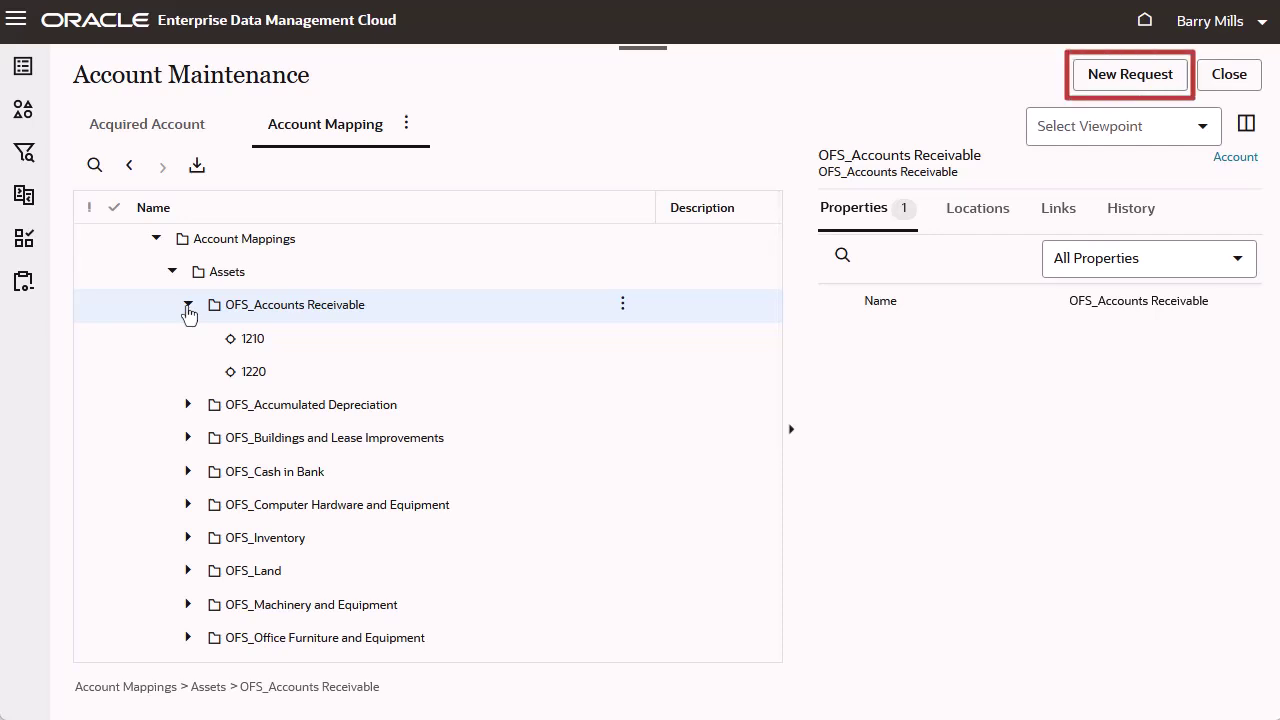
Step: Start a new Account Maintenance request and check the add and row 1310 actions in Acquired Account
{"action": "left_click", "coordinate": [1085, 86]}
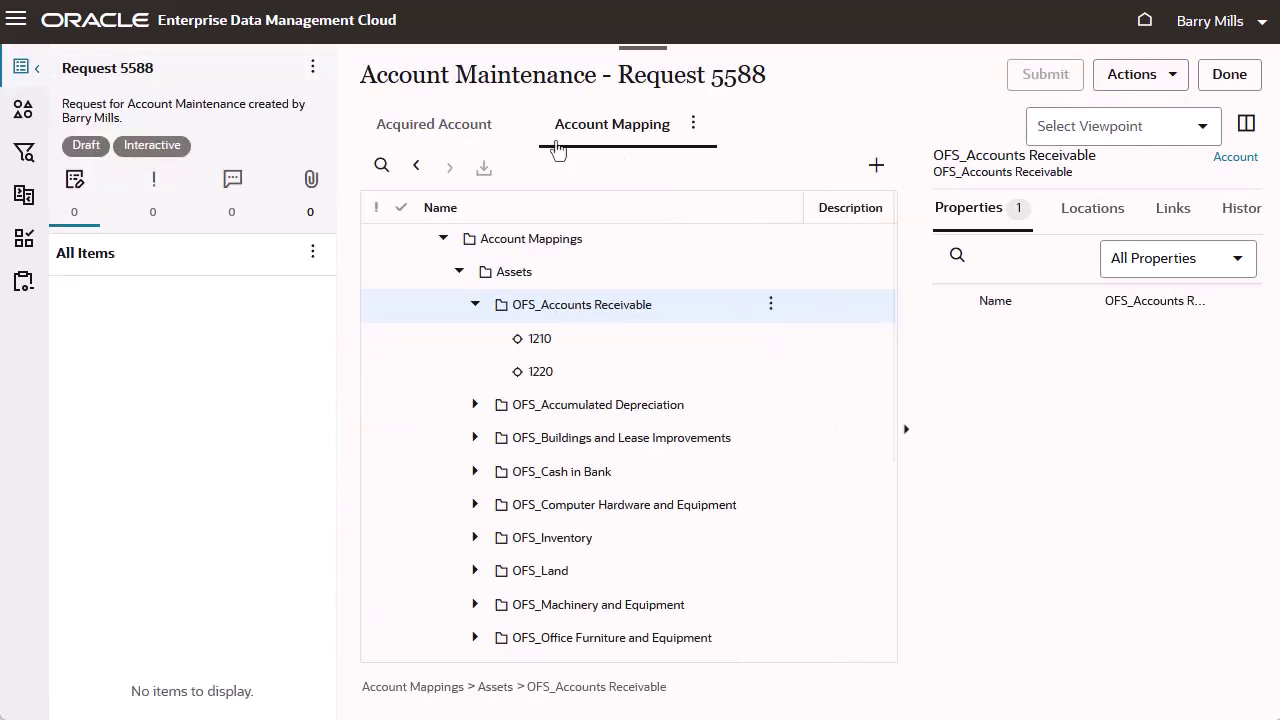
{"action": "left_click", "coordinate": [462, 130]}
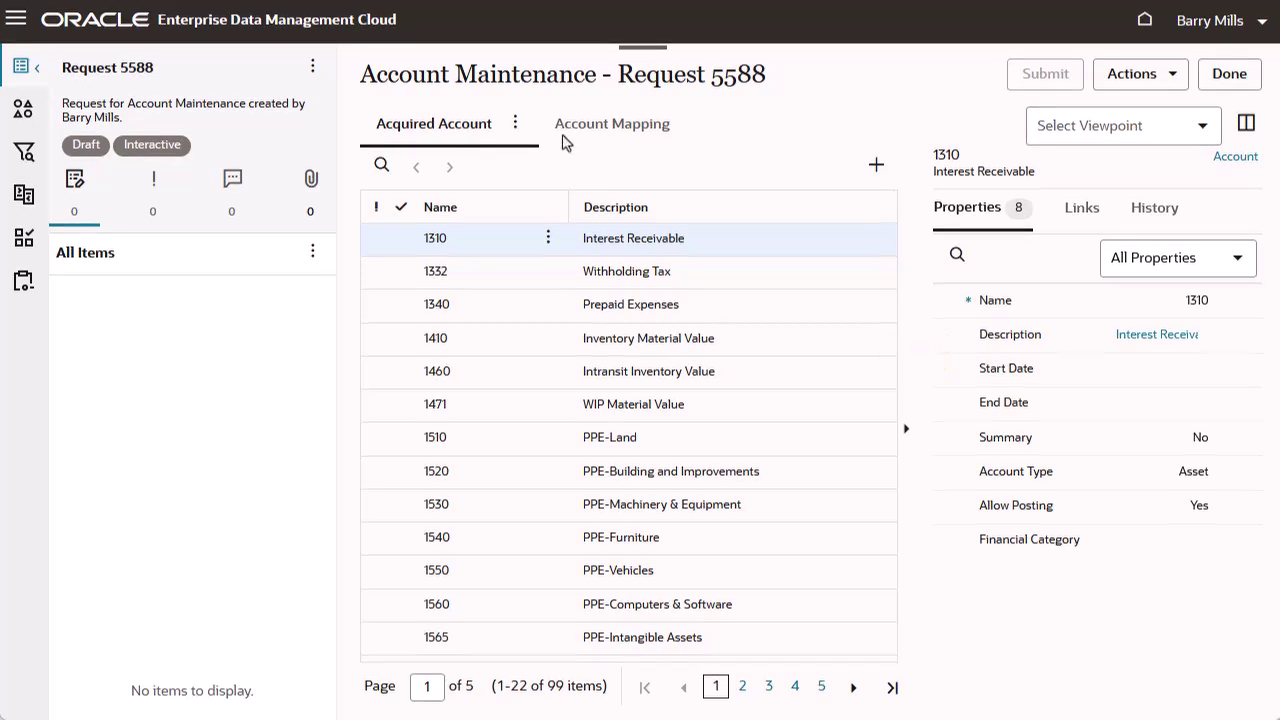
{"action": "left_click", "coordinate": [876, 166]}
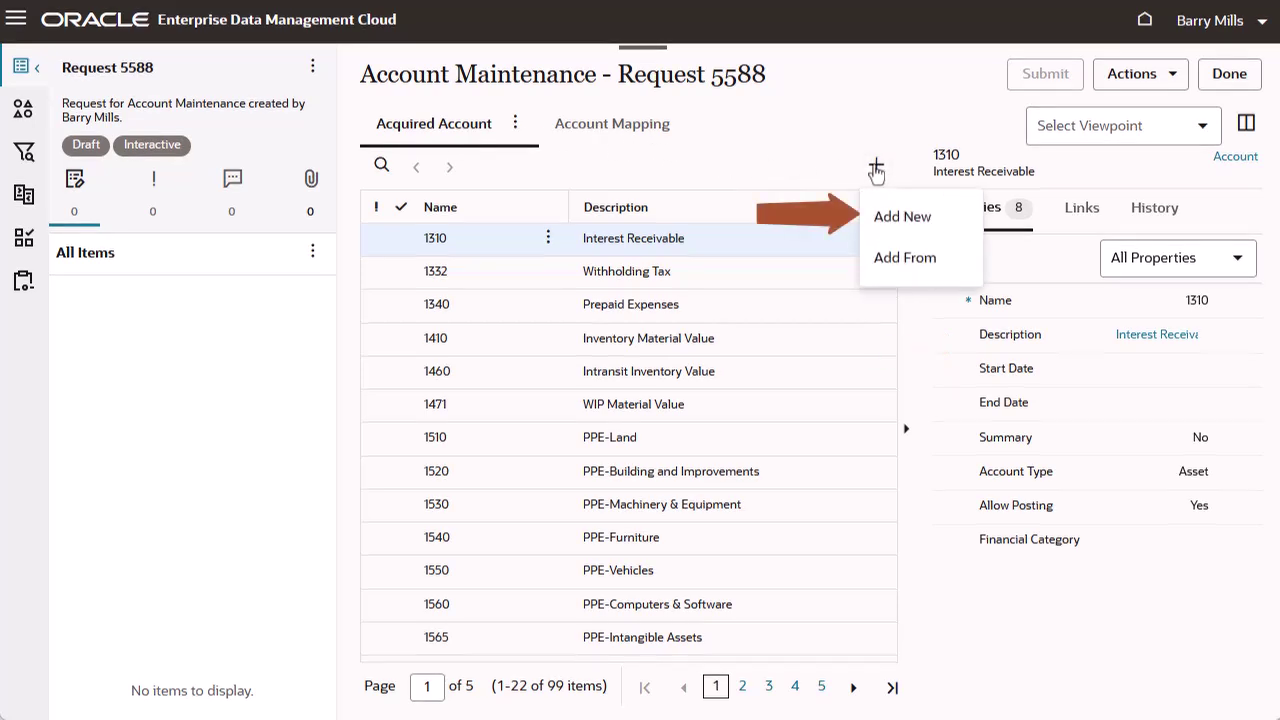
{"action": "left_click", "coordinate": [548, 239]}
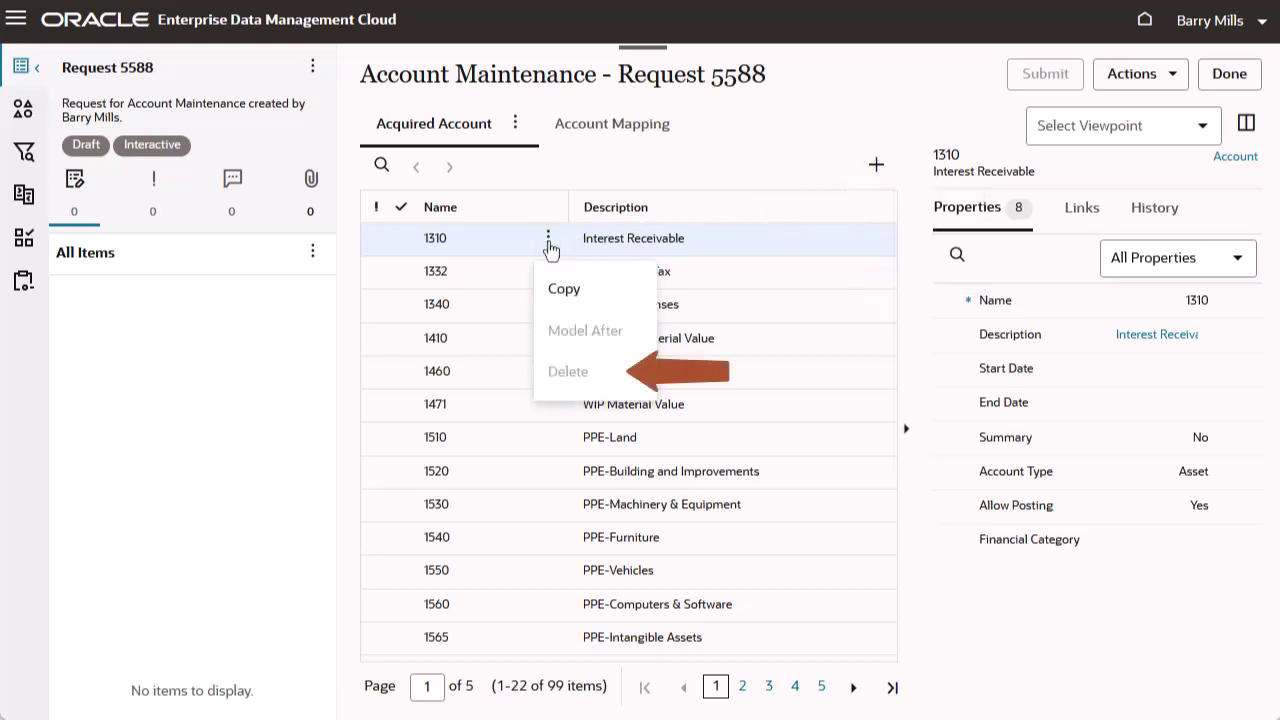